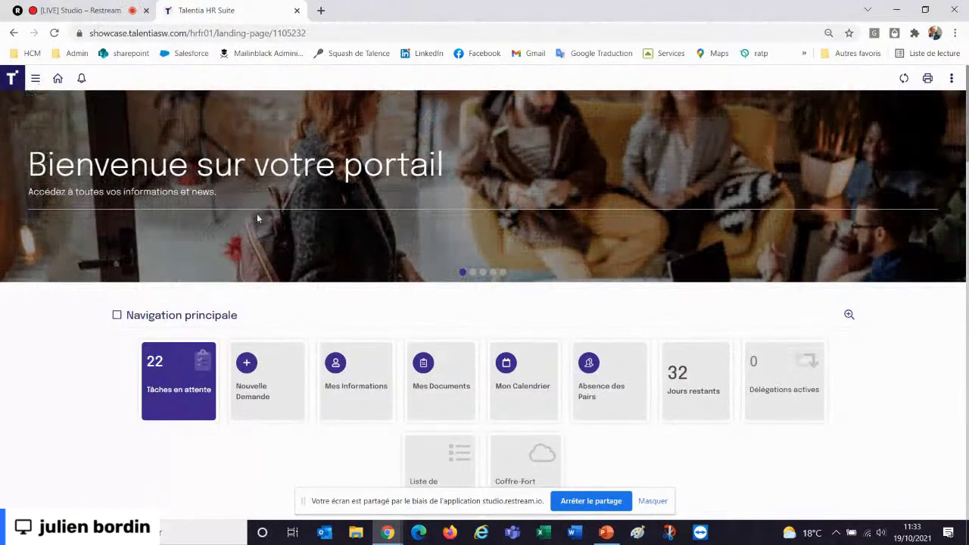
# Step: Search the Informations de Contact section of the home portal for a colleague by surname
pyautogui.scroll(-2, 260, 219)
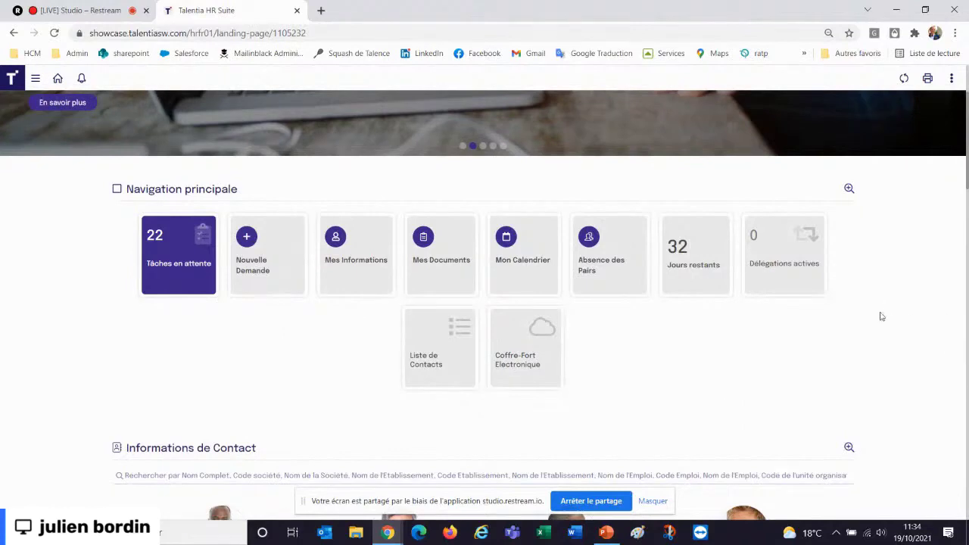
pyautogui.scroll(-3, 878, 333)
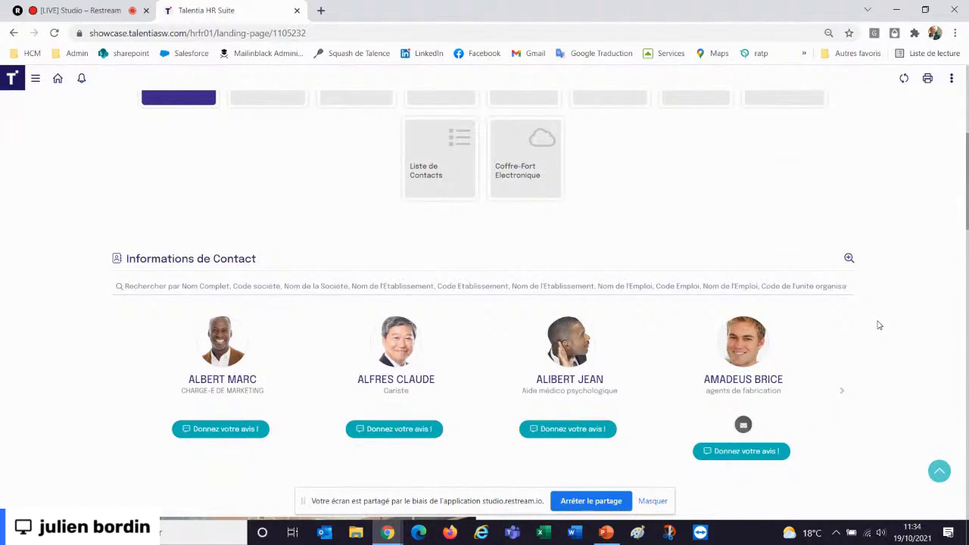
pyautogui.click(522, 286)
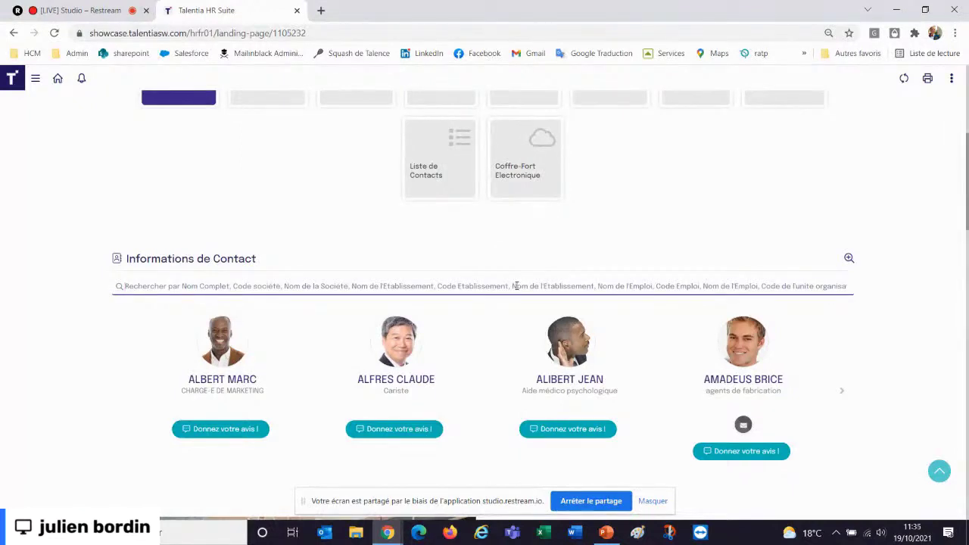
pyautogui.write('piaf')
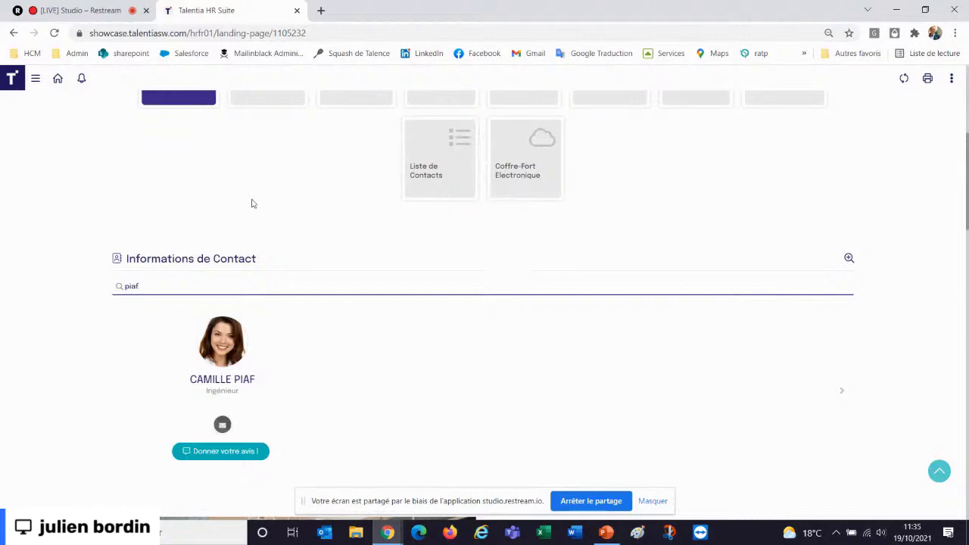
# Step: View the found colleague's organizational chart, expand it up to LOGISTIQUE and down the TRANSPORT unit, and return to the home portal
pyautogui.click(234, 415)
pyautogui.click(223, 422)
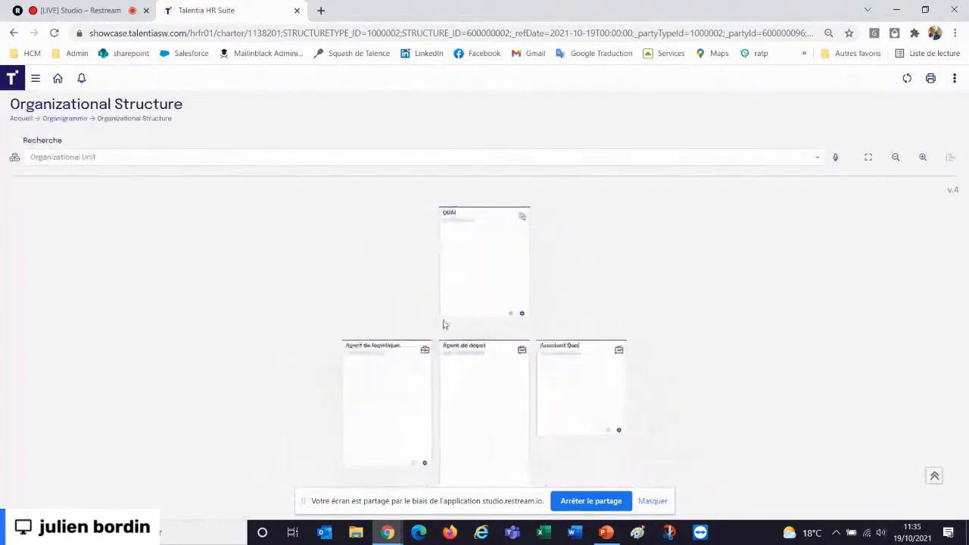
pyautogui.click(486, 213)
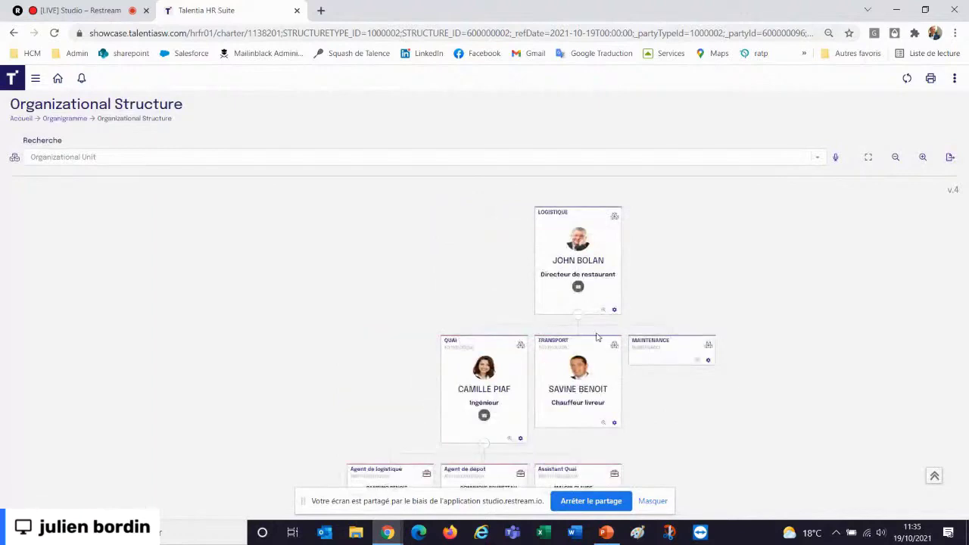
pyautogui.click(588, 414)
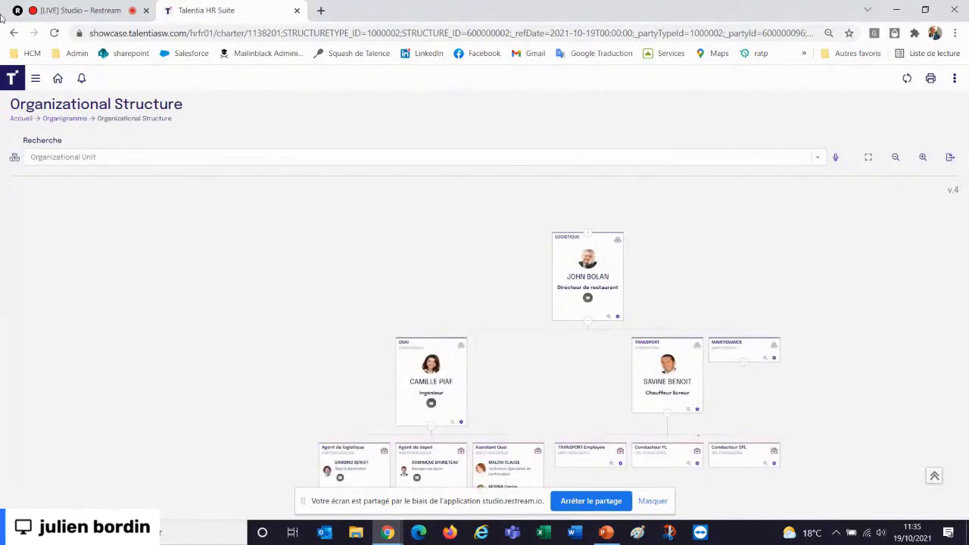
pyautogui.click(58, 80)
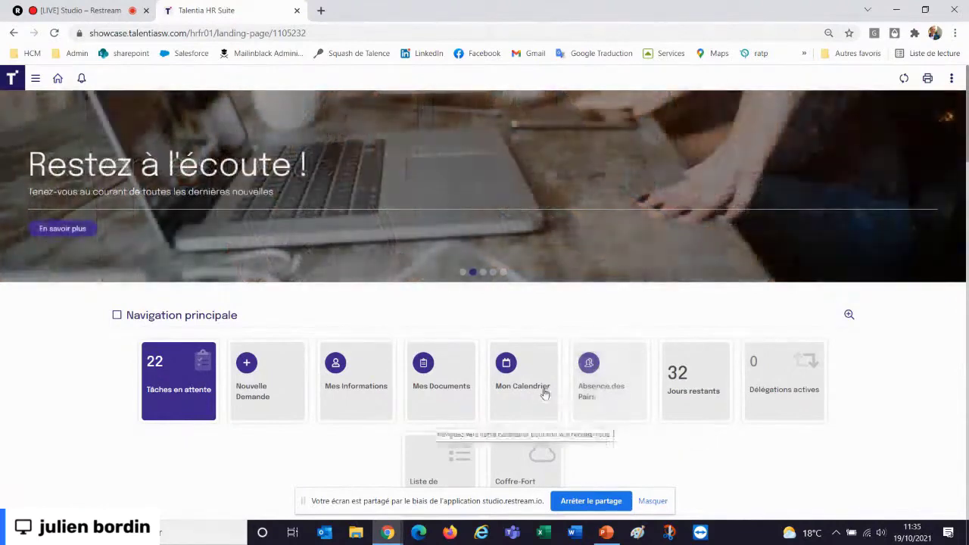
# Step: Start a new RTT absence from 21/10/2021 to 22/10/2021 in Mon Calendrier
pyautogui.click(513, 400)
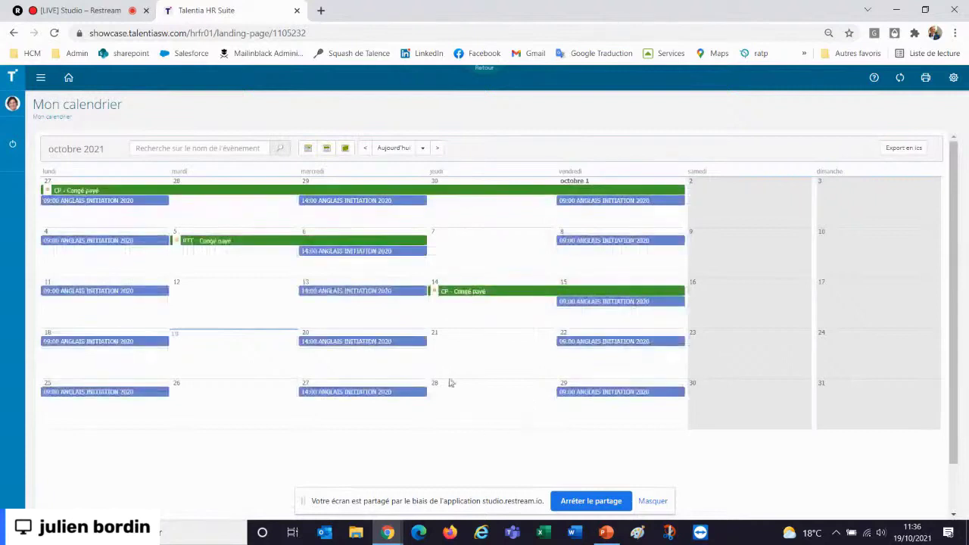
pyautogui.moveTo(483, 346); pyautogui.dragTo(606, 353)
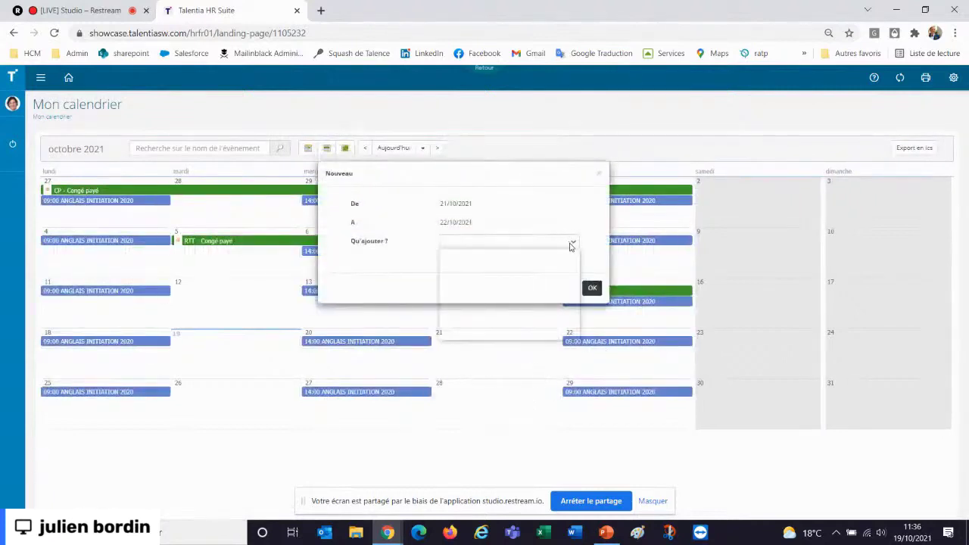
pyautogui.click(570, 246)
pyautogui.click(548, 285)
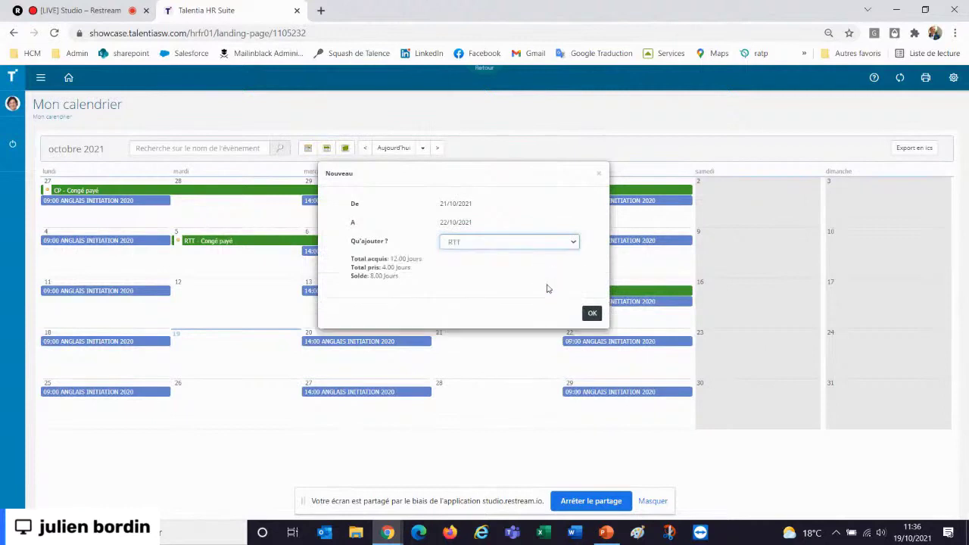
# Step: Change the absence type to CP, check the other available types and return to the home portal without submitting the request
pyautogui.click(512, 246)
pyautogui.click(481, 338)
pyautogui.click(536, 242)
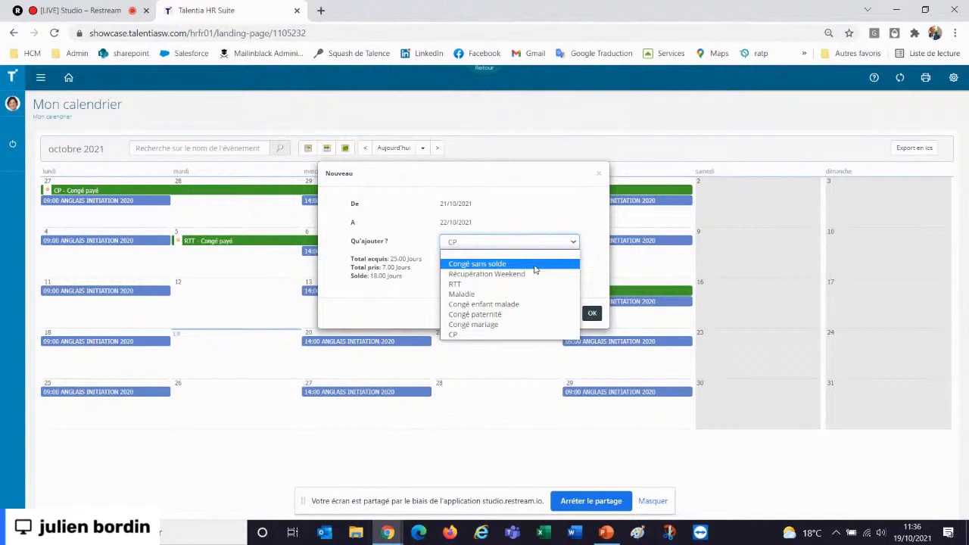
pyautogui.click(485, 78)
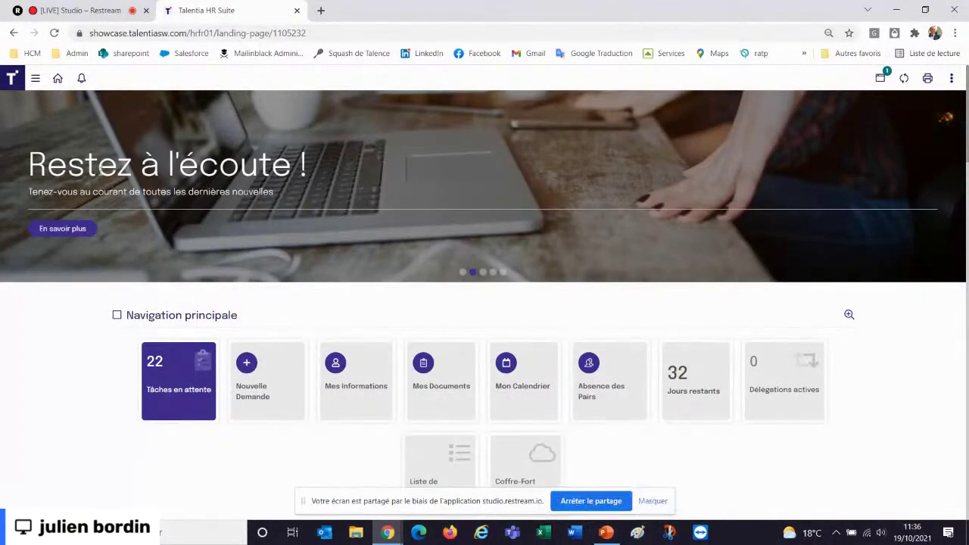
# Step: Read through the news articles on the "Restez à l'écoute !" page and return to the home portal
pyautogui.click(76, 228)
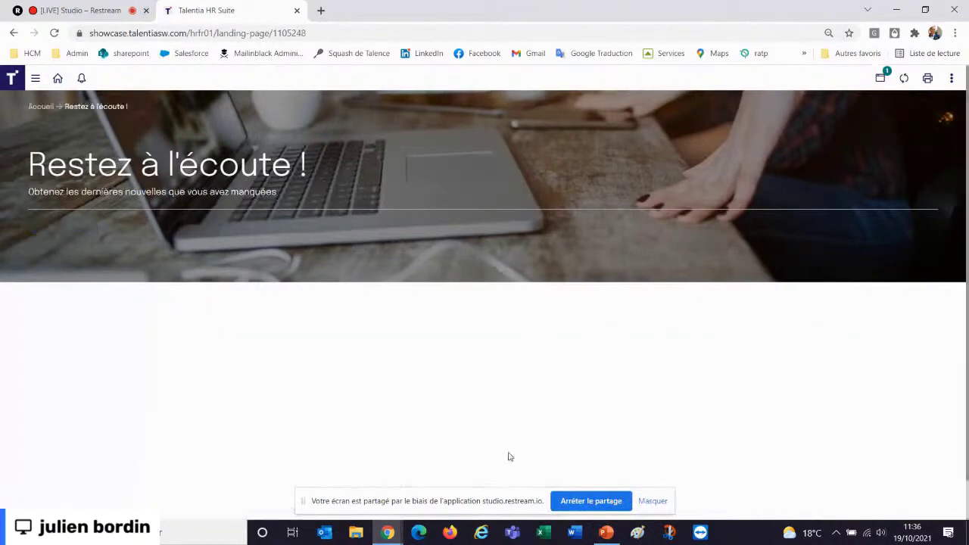
pyautogui.scroll(-3, 745, 420)
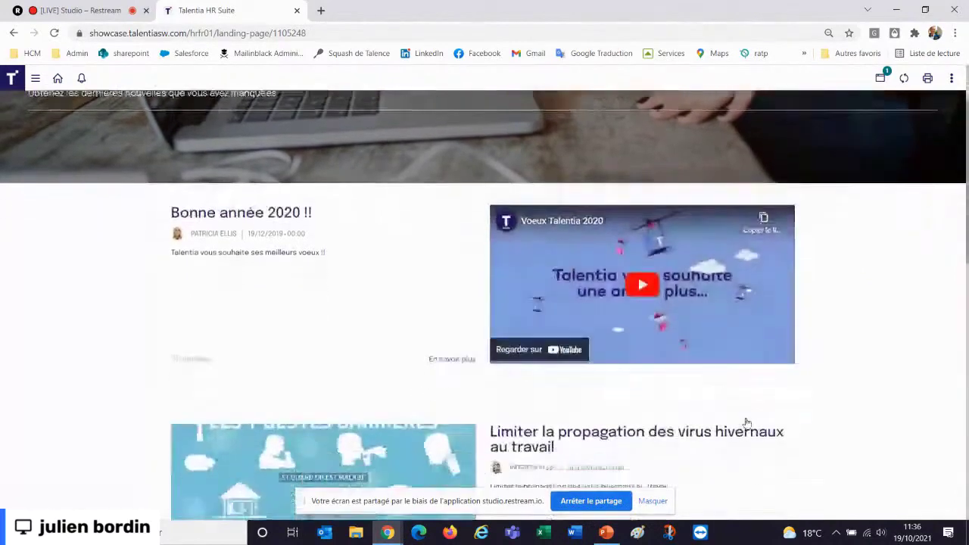
pyautogui.scroll(-3, 747, 423)
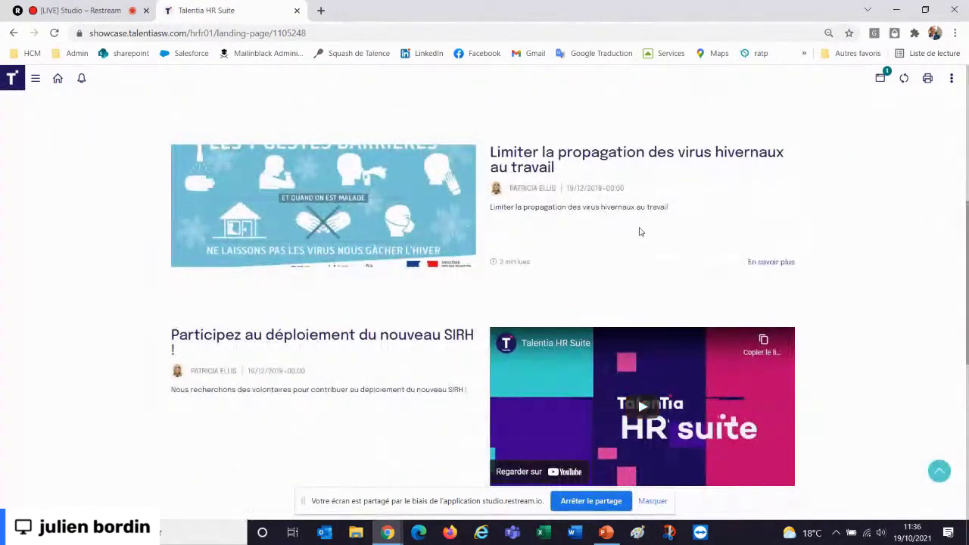
pyautogui.scroll(-2, 638, 227)
pyautogui.scroll(-1, 634, 219)
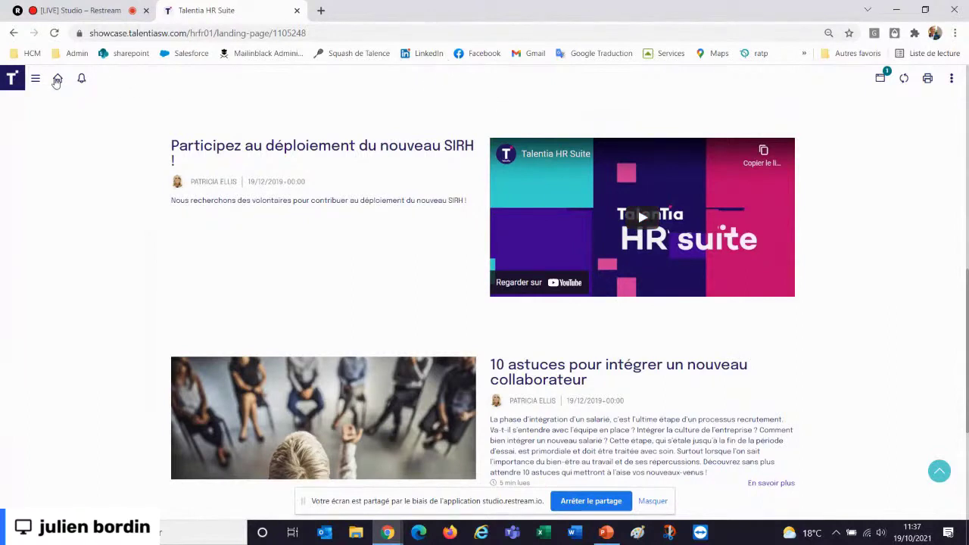
pyautogui.click(58, 80)
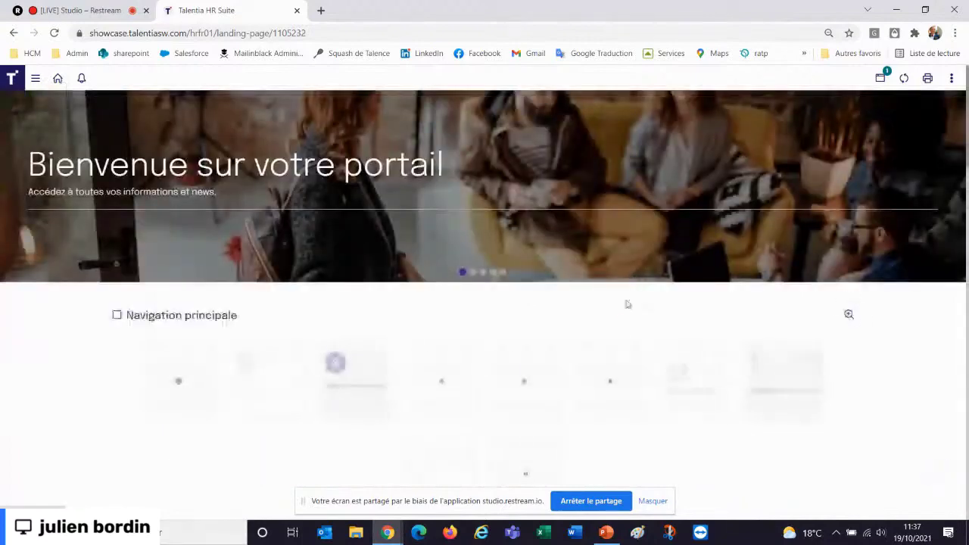
# Step: Browse the Received Feedback section of the home portal, advancing to the second feedback
pyautogui.scroll(-2, 621, 313)
pyautogui.scroll(-10, 622, 313)
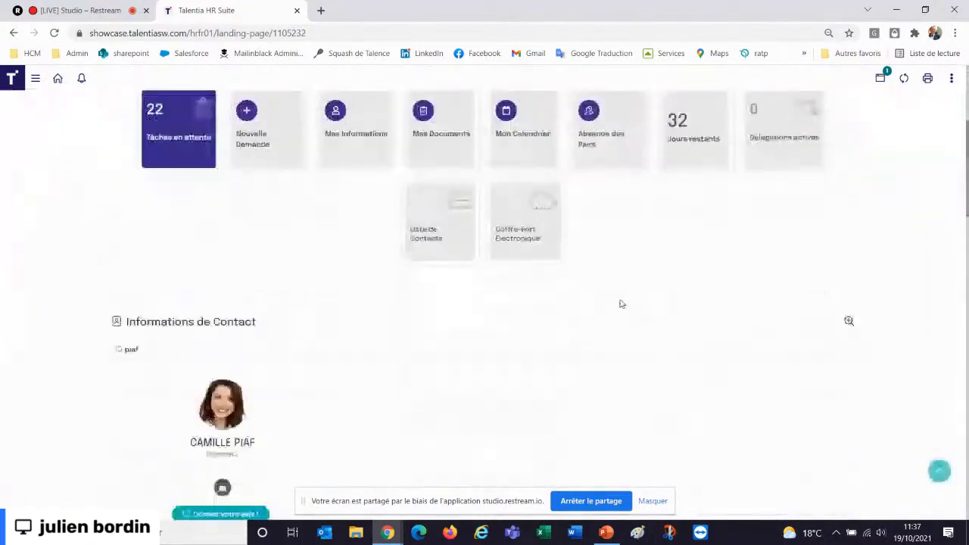
pyautogui.scroll(-3, 621, 295)
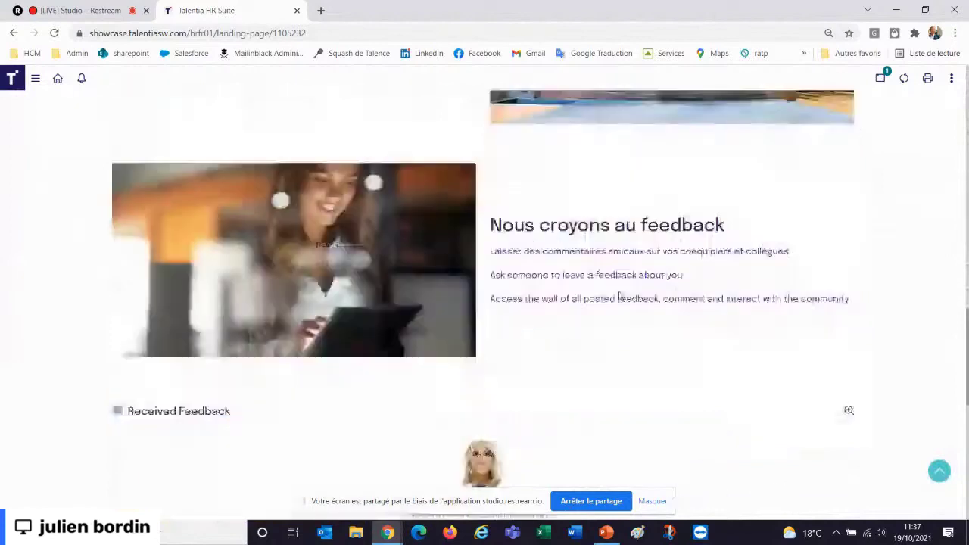
pyautogui.scroll(-2, 620, 294)
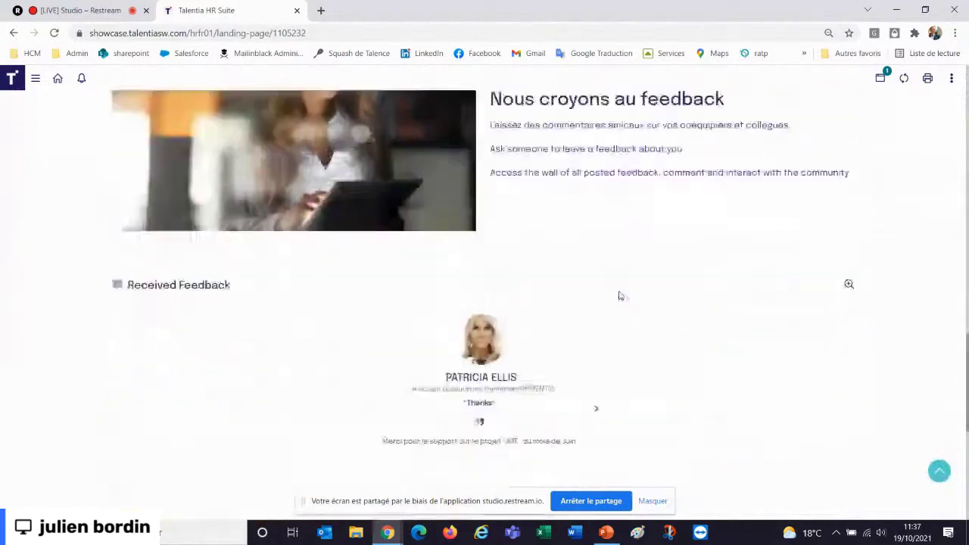
pyautogui.click(596, 408)
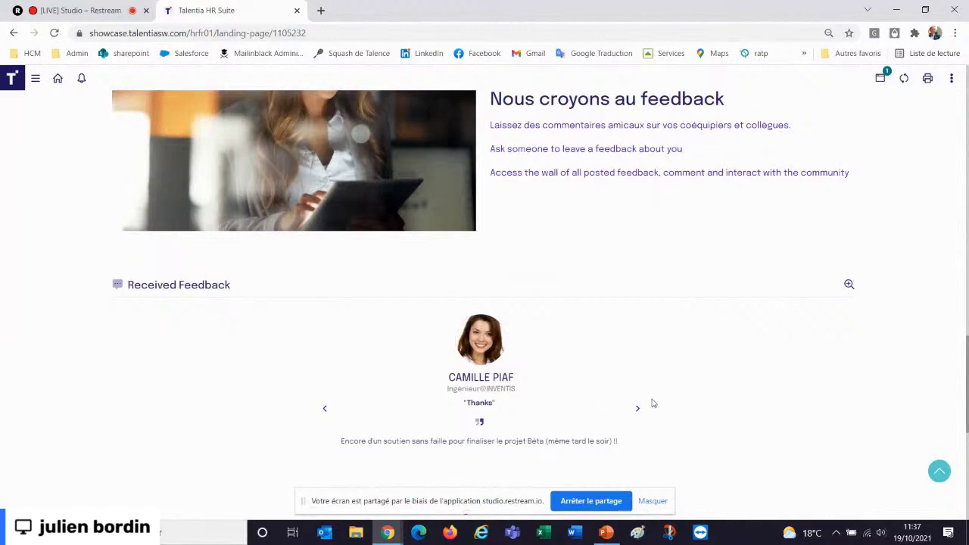
# Step: Open the wall of all posted feedback, view the details of the second post and return to the home portal
pyautogui.click(670, 175)
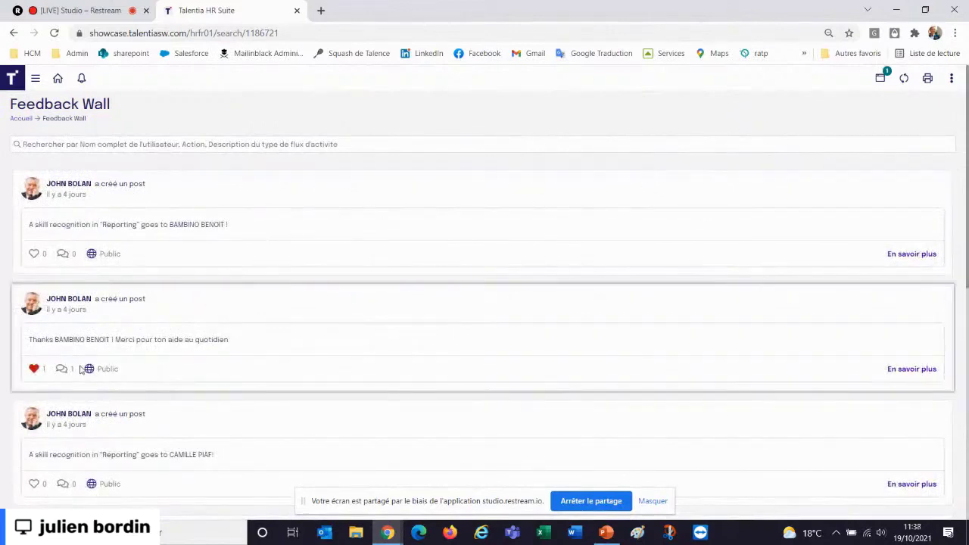
pyautogui.click(908, 369)
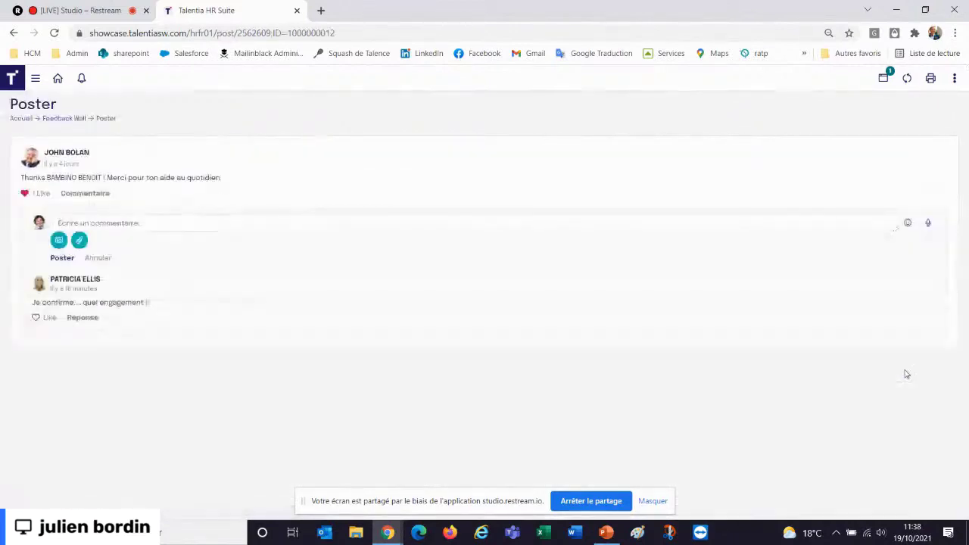
pyautogui.click(59, 82)
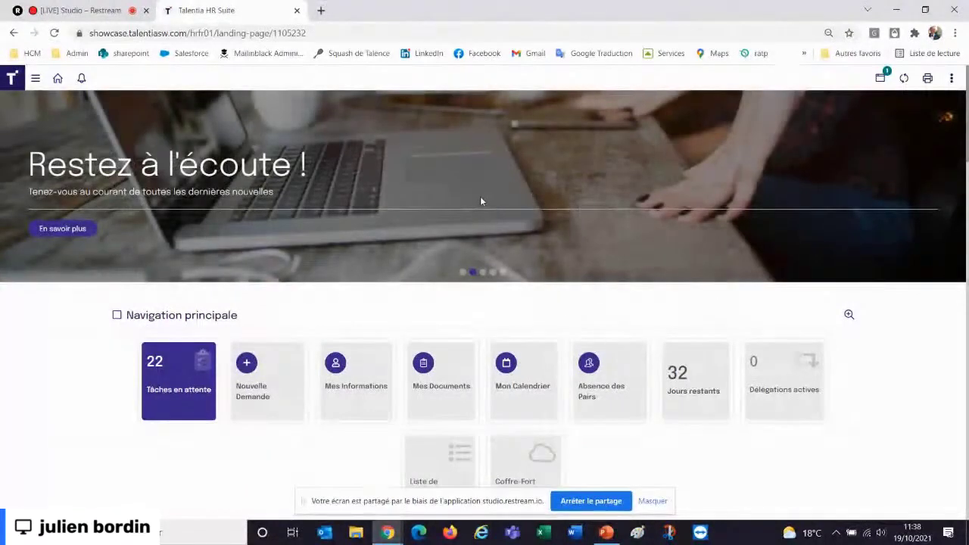
# Step: View the employee's personal data summary in Mes Informations and go back to the home portal
pyautogui.scroll(-3, 480, 201)
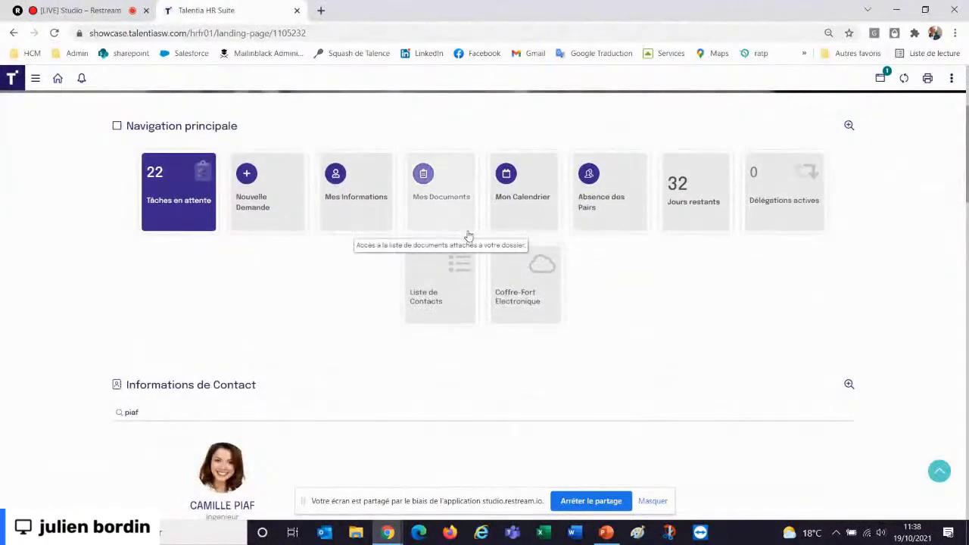
pyautogui.click(330, 192)
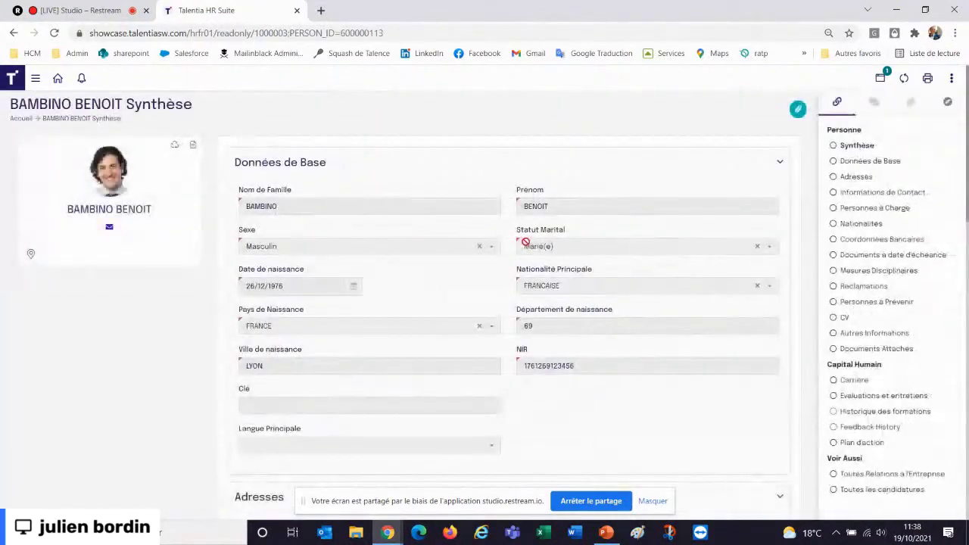
pyautogui.click(14, 32)
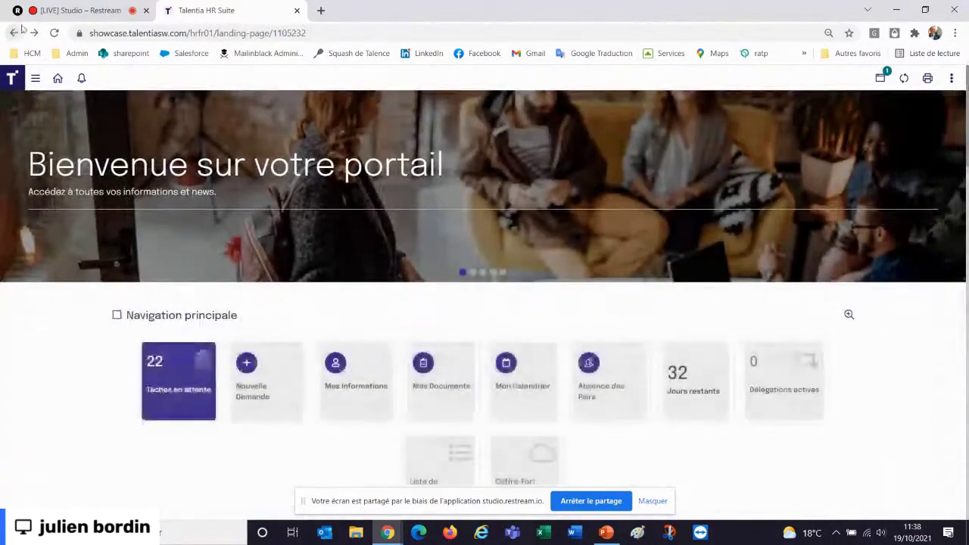
# Step: Review Mes demandes, Tâches en Attente and Processus disponibles from Nouvelle Demande, and return to the home portal
pyautogui.click(265, 383)
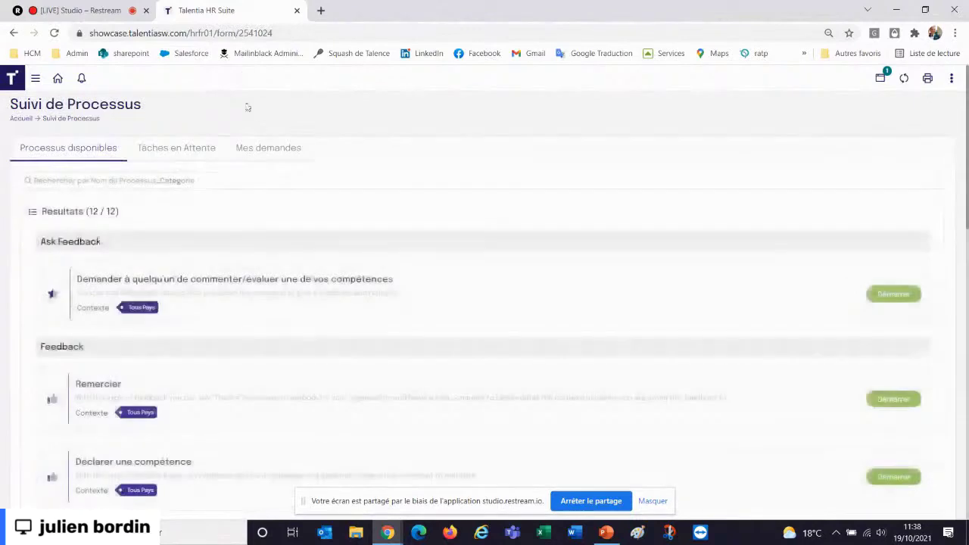
pyautogui.click(262, 150)
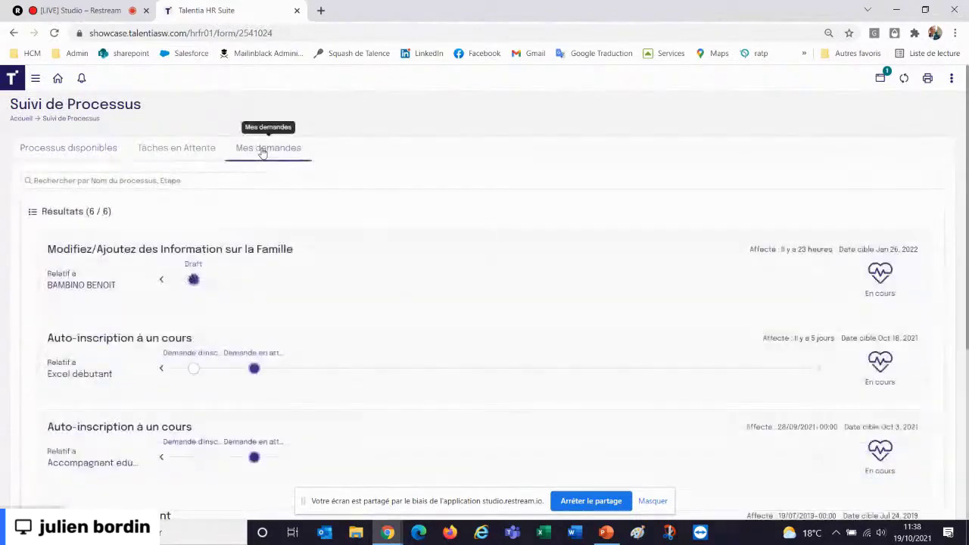
pyautogui.click(203, 153)
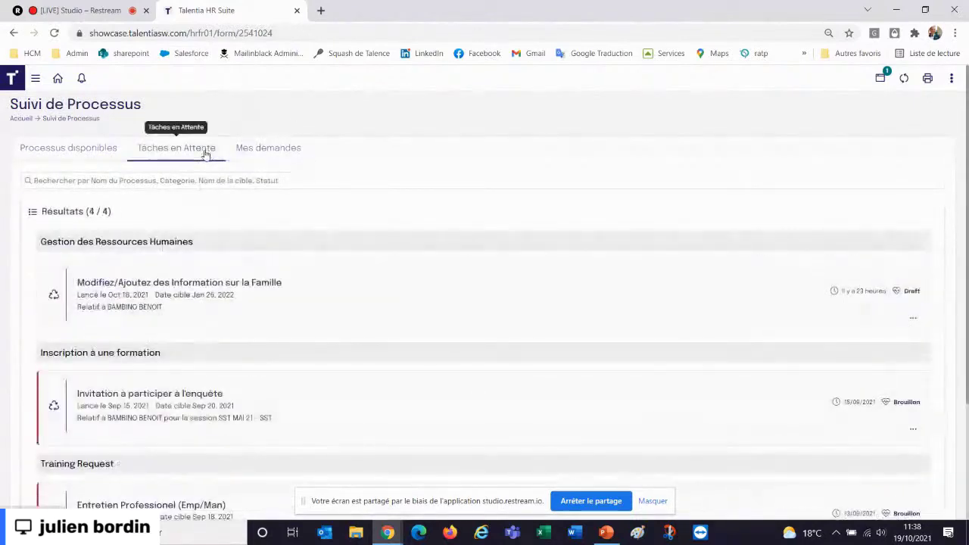
pyautogui.click(96, 148)
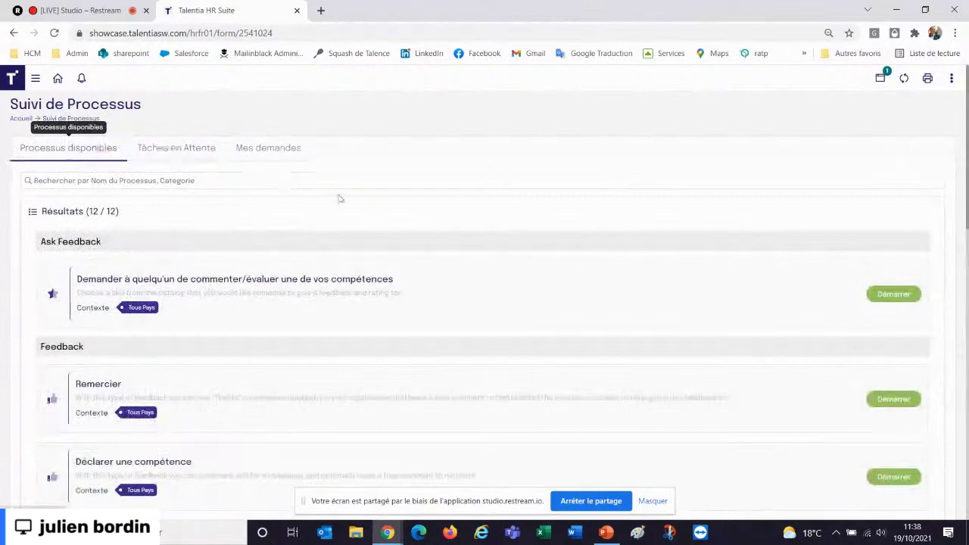
pyautogui.scroll(-4, 355, 186)
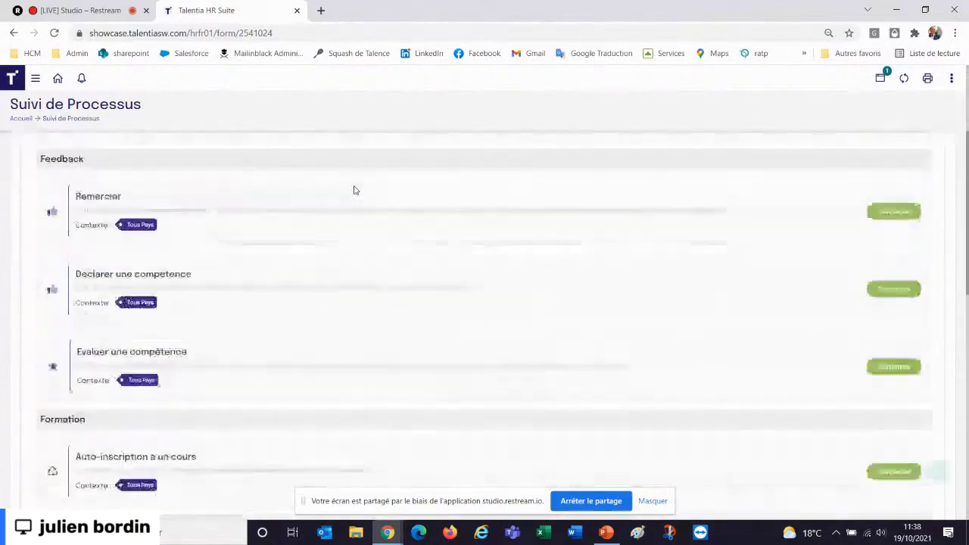
pyautogui.scroll(-4, 355, 188)
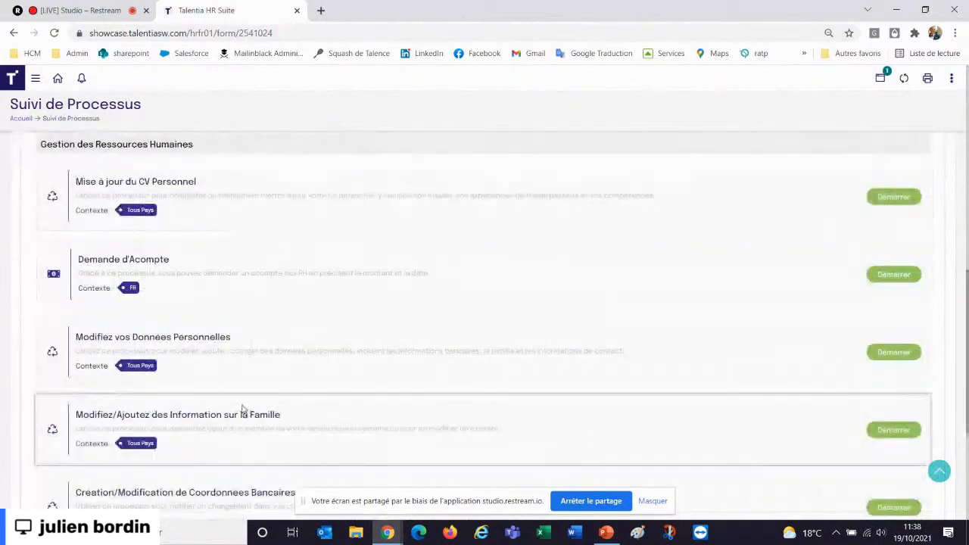
pyautogui.click(58, 79)
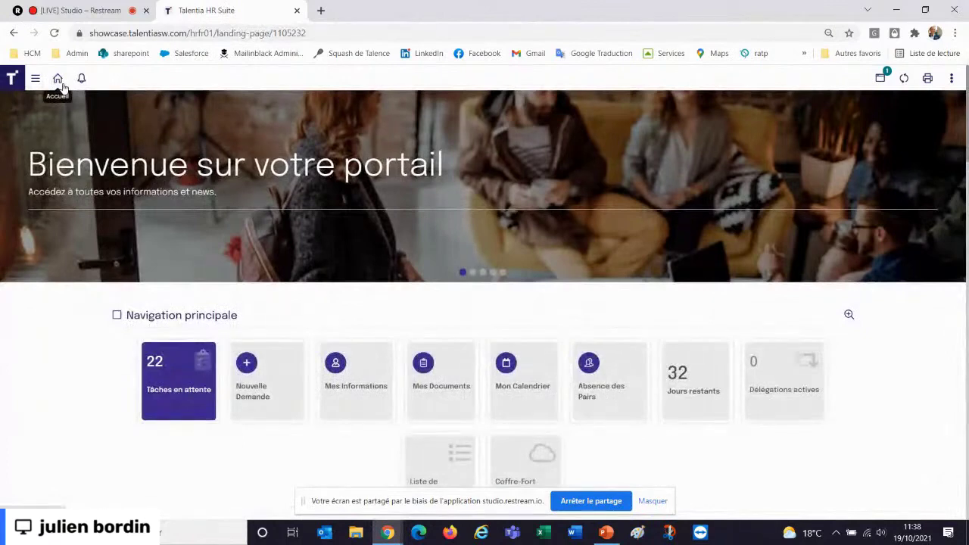
# Step: Open the survey invitation for the SST MAI 21 - SST training session from Tâches en attente
pyautogui.click(166, 383)
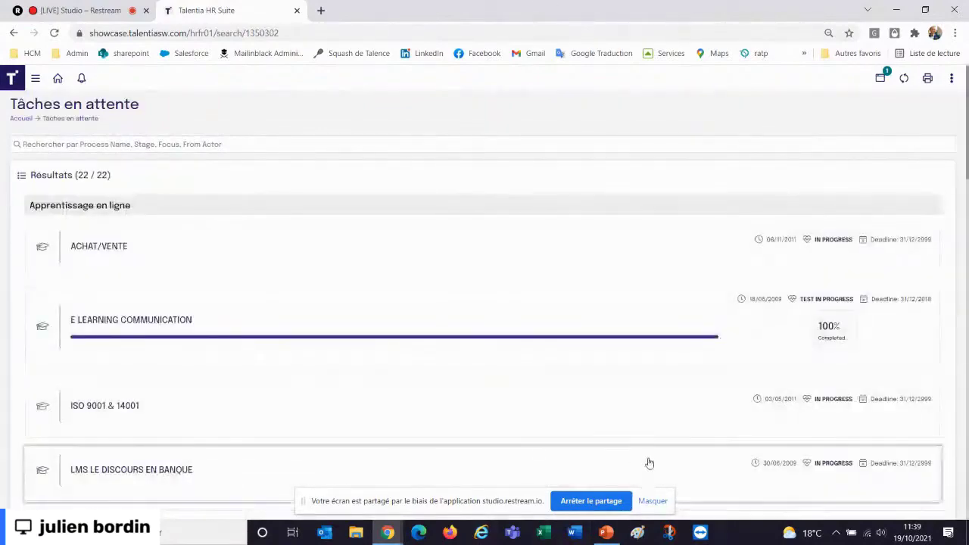
pyautogui.scroll(-15, 607, 391)
pyautogui.scroll(-3, 604, 392)
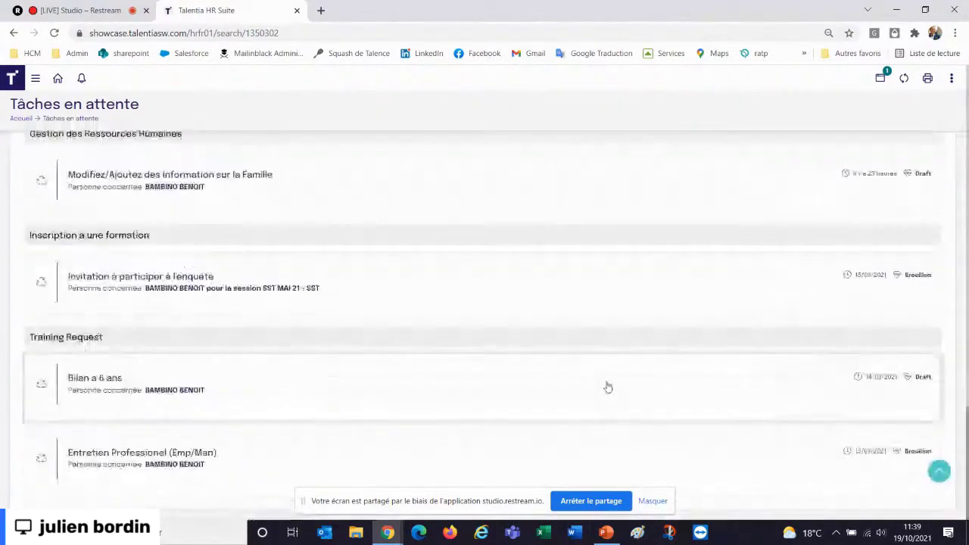
pyautogui.click(228, 288)
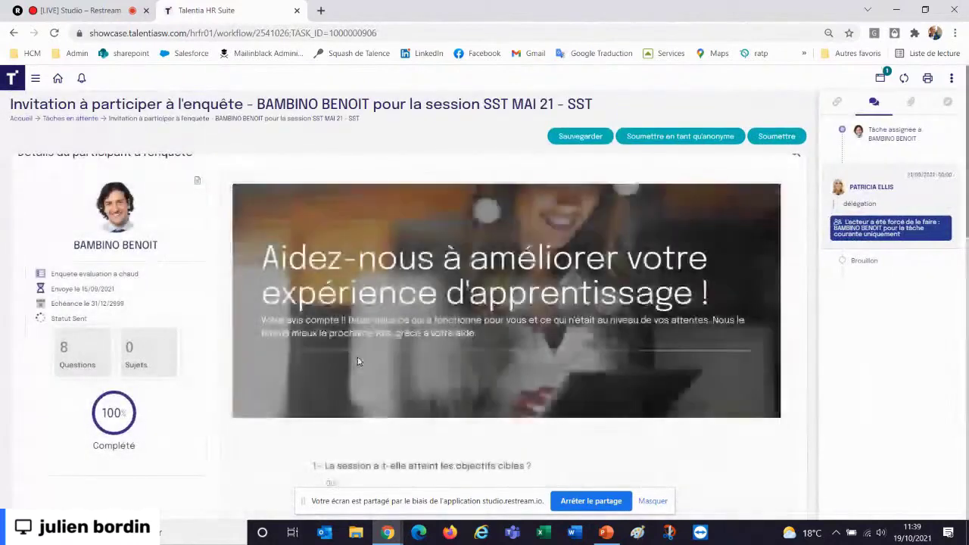
# Step: Review the training survey's questions and answers through question 8 with the side panel hidden, and return to the home portal
pyautogui.scroll(-3, 358, 363)
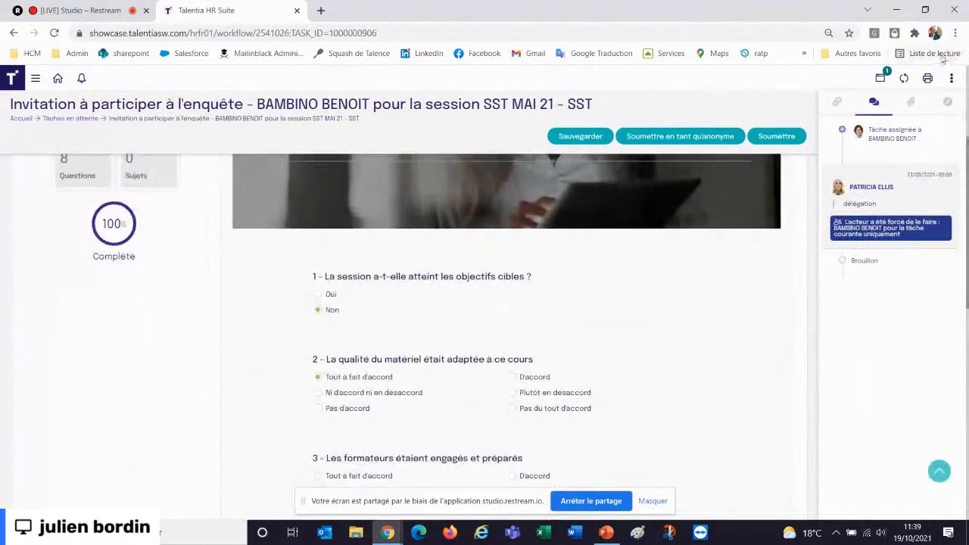
pyautogui.click(951, 79)
pyautogui.scroll(-4, 492, 335)
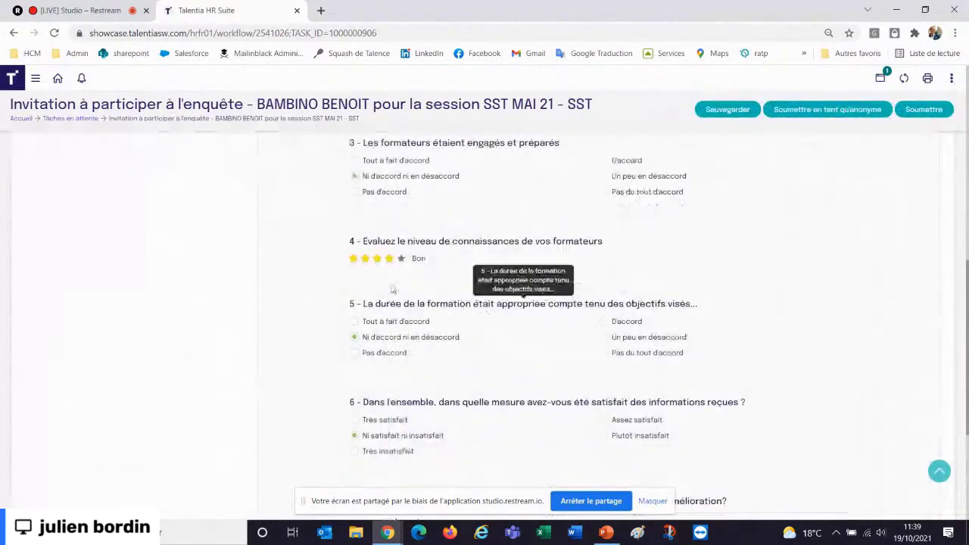
pyautogui.scroll(-3, 418, 399)
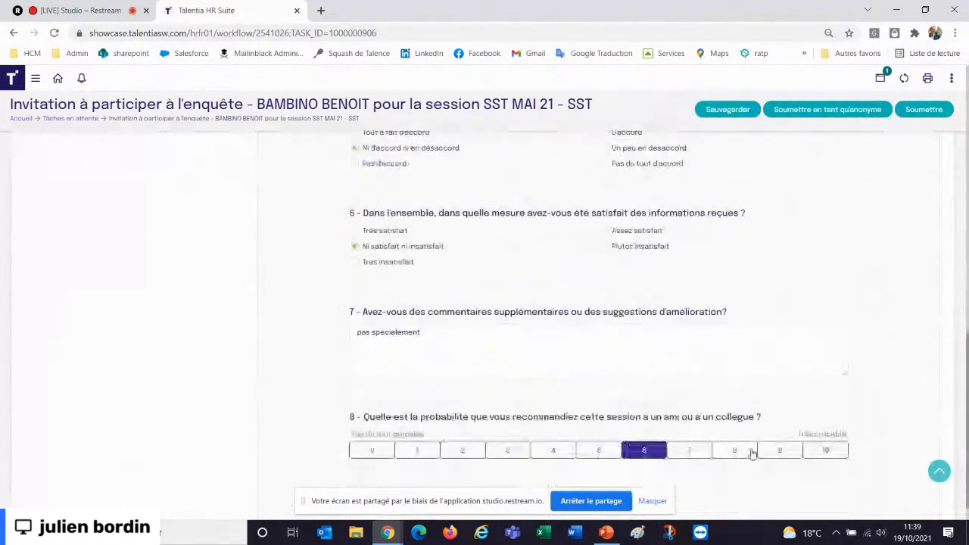
pyautogui.scroll(-1, 750, 452)
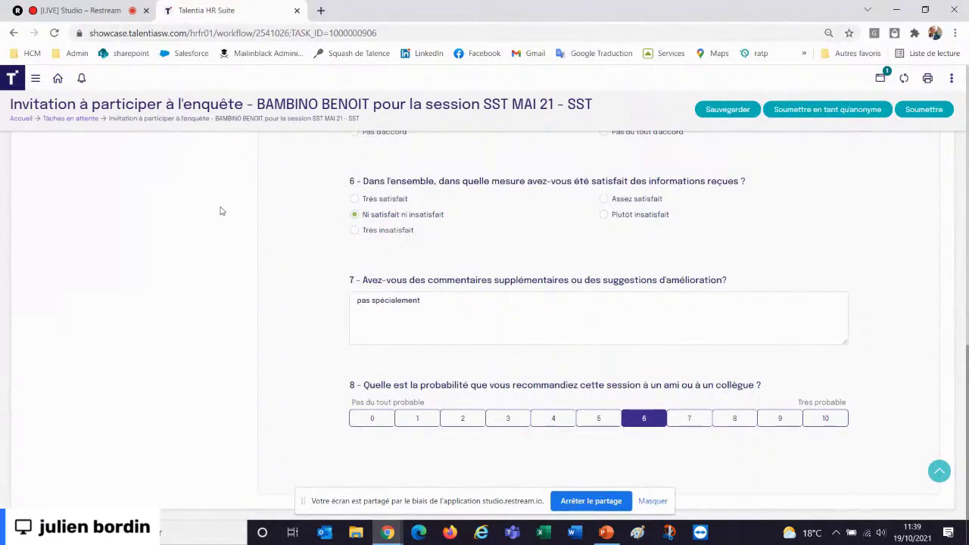
pyautogui.click(57, 79)
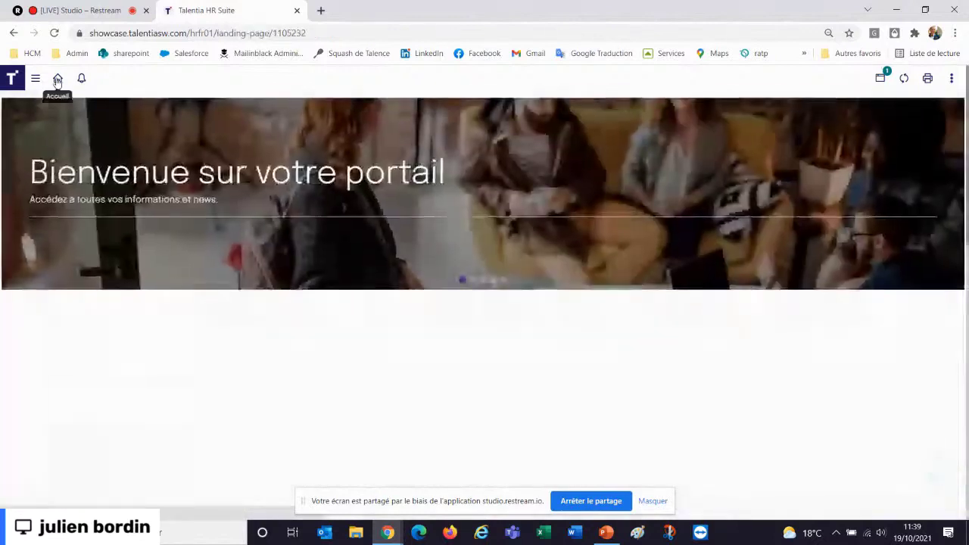
# Step: Open the Modifiez/Ajoutez des Information sur la Famille task under Gestion des Ressources Humaines in Tâches en attente
pyautogui.click(177, 361)
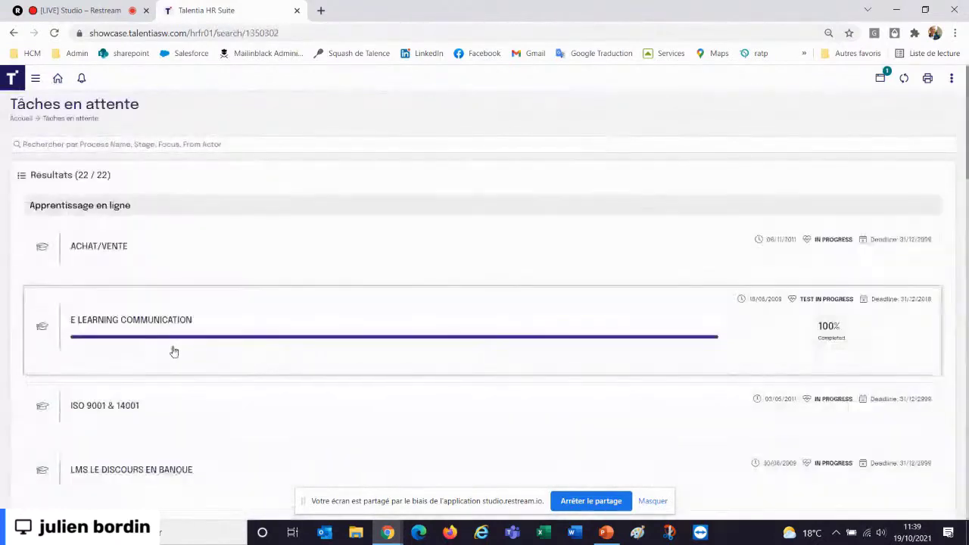
pyautogui.scroll(-12, 174, 344)
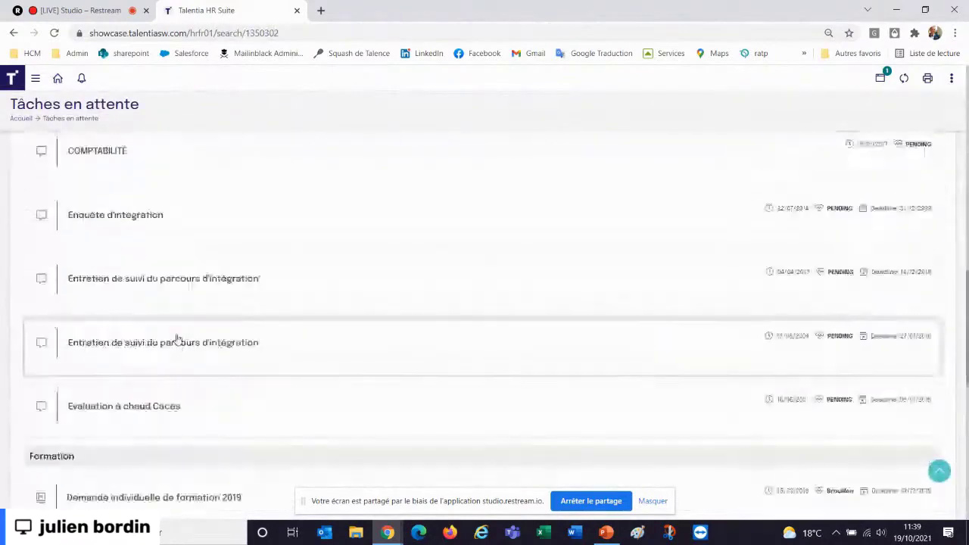
pyautogui.scroll(-7, 177, 339)
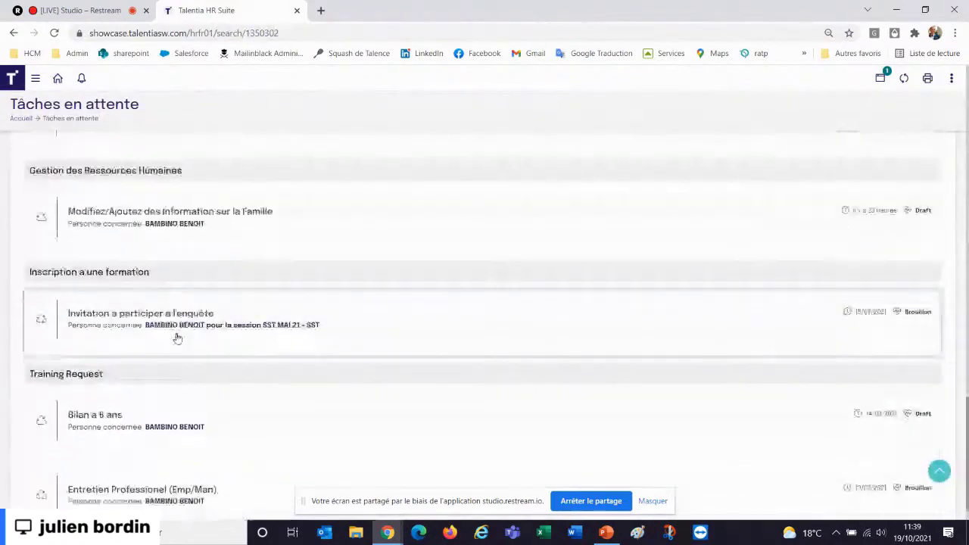
pyautogui.scroll(-1, 175, 328)
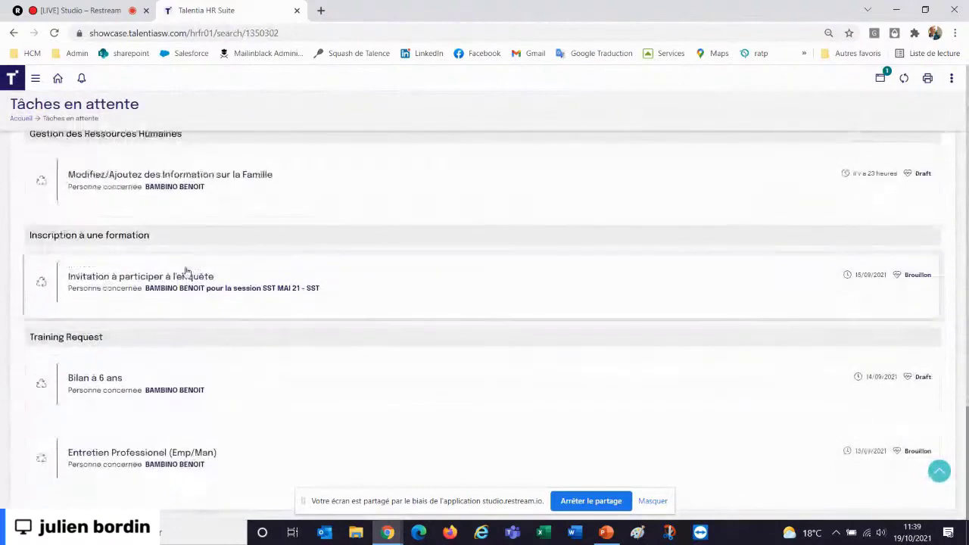
pyautogui.click(194, 188)
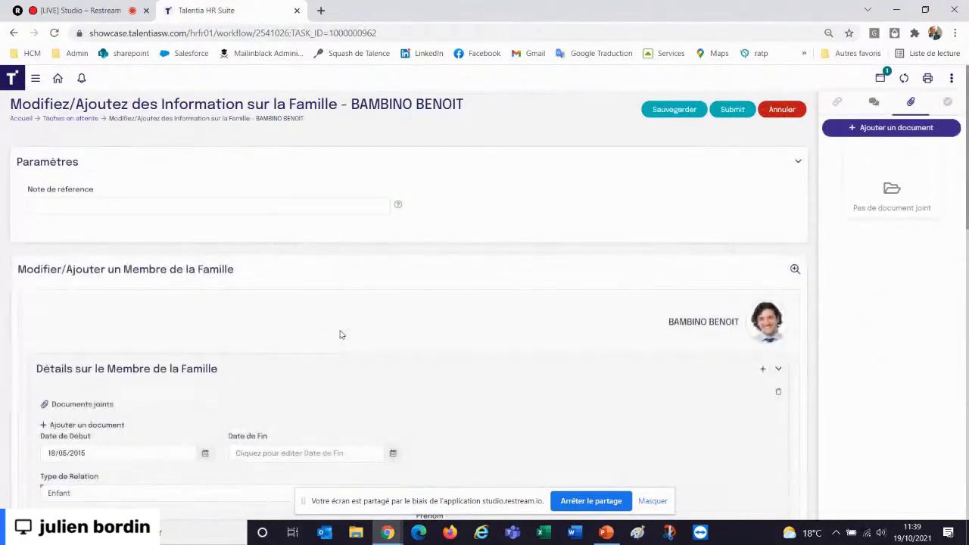
# Step: Review the family member's details, including Type de Relation, and go back to the pending tasks list
pyautogui.scroll(-4, 305, 368)
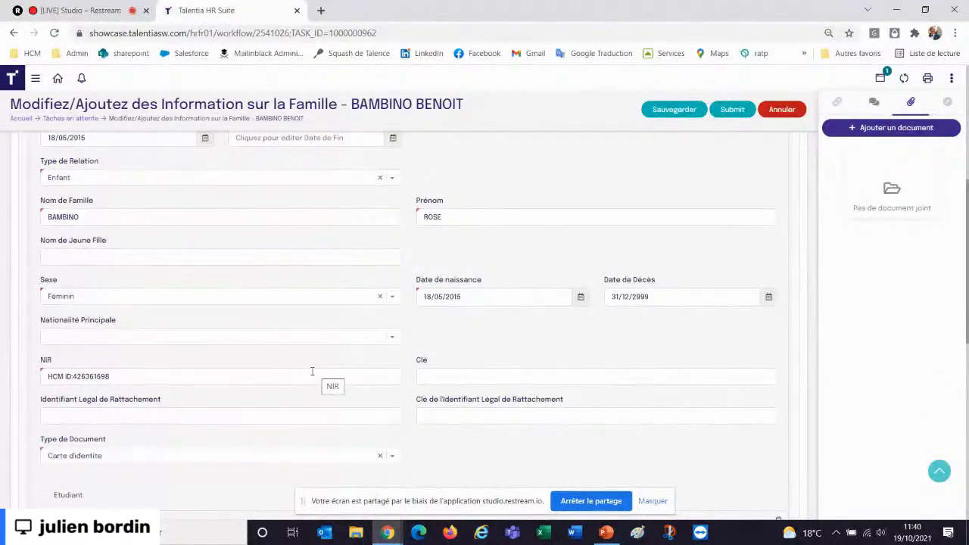
pyautogui.click(70, 183)
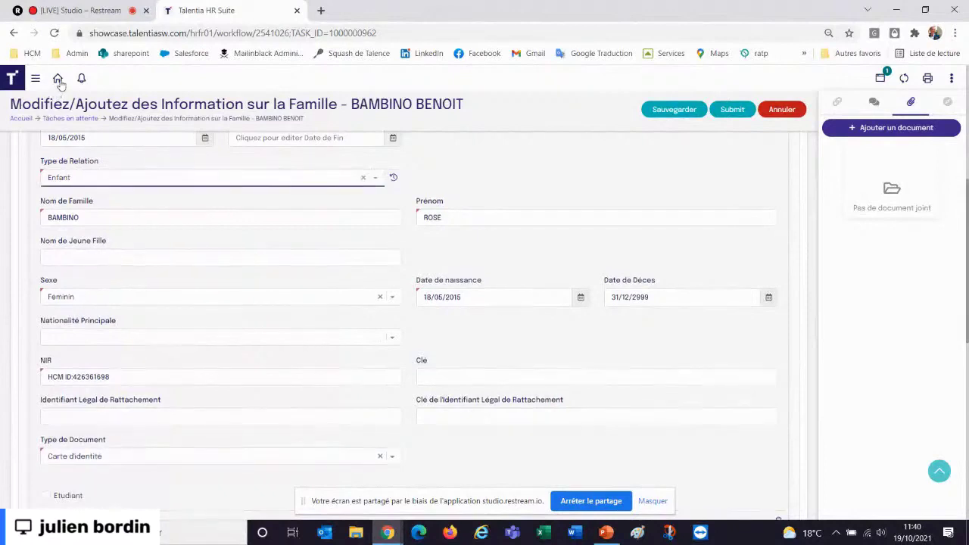
pyautogui.click(14, 33)
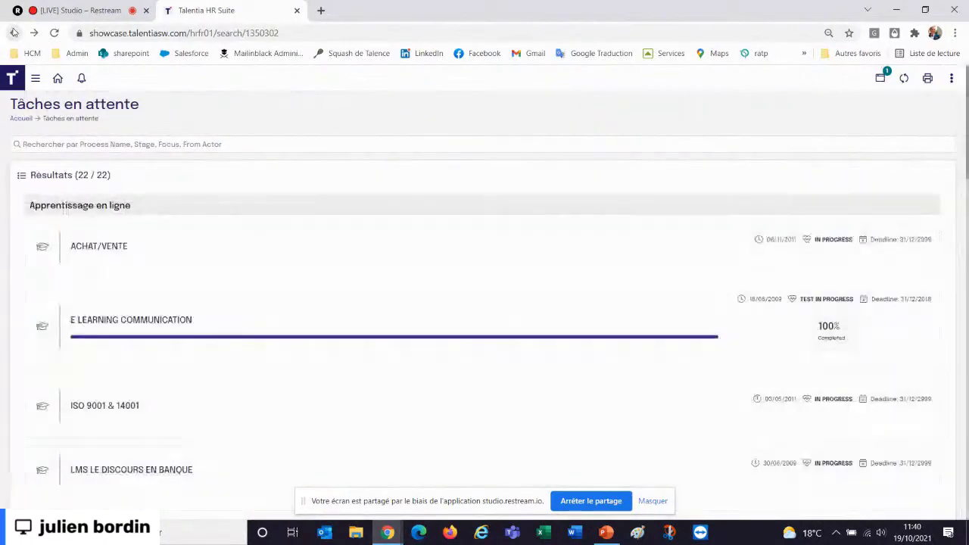
# Step: Open the Bilan à 6 ans task under Training Request and review its questionnaire sections down to Demande de formation
pyautogui.scroll(-15, 334, 208)
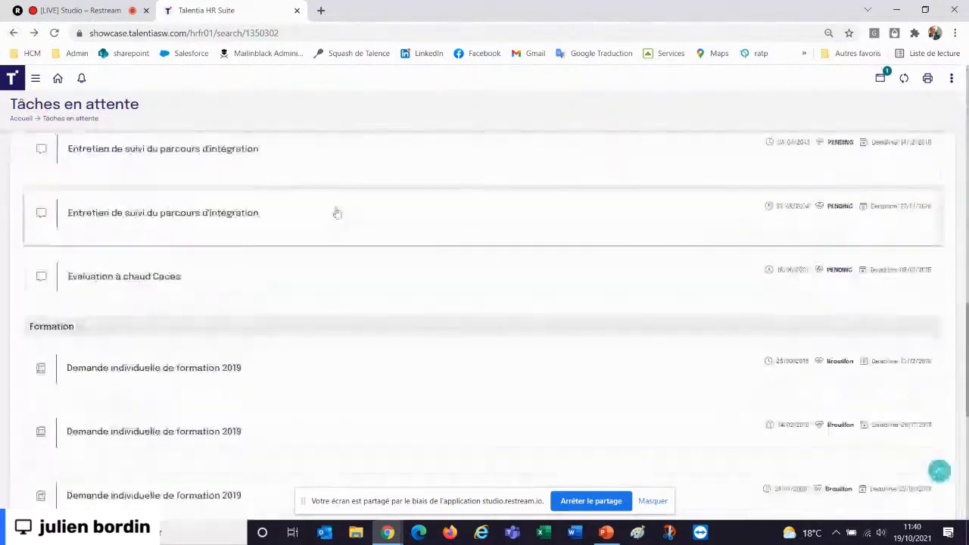
pyautogui.scroll(-3, 335, 213)
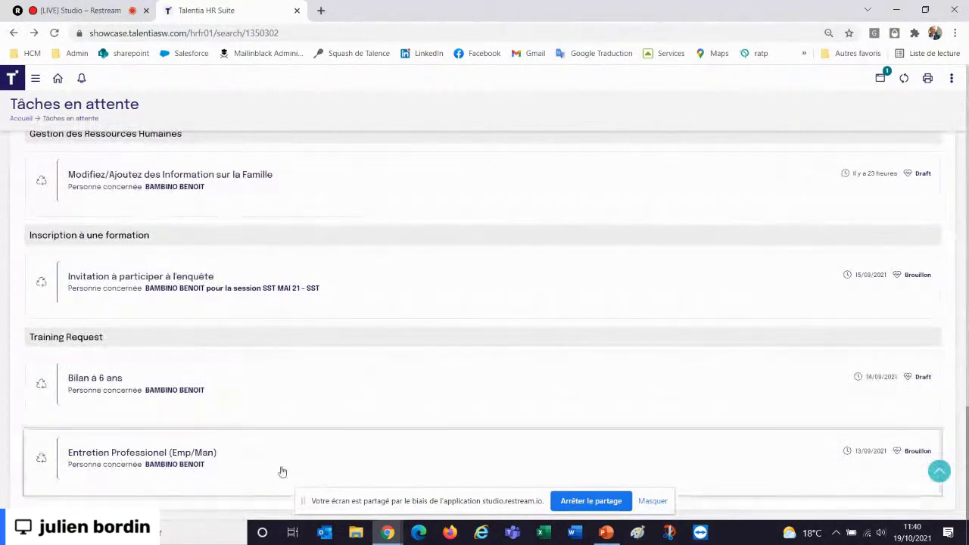
pyautogui.click(188, 392)
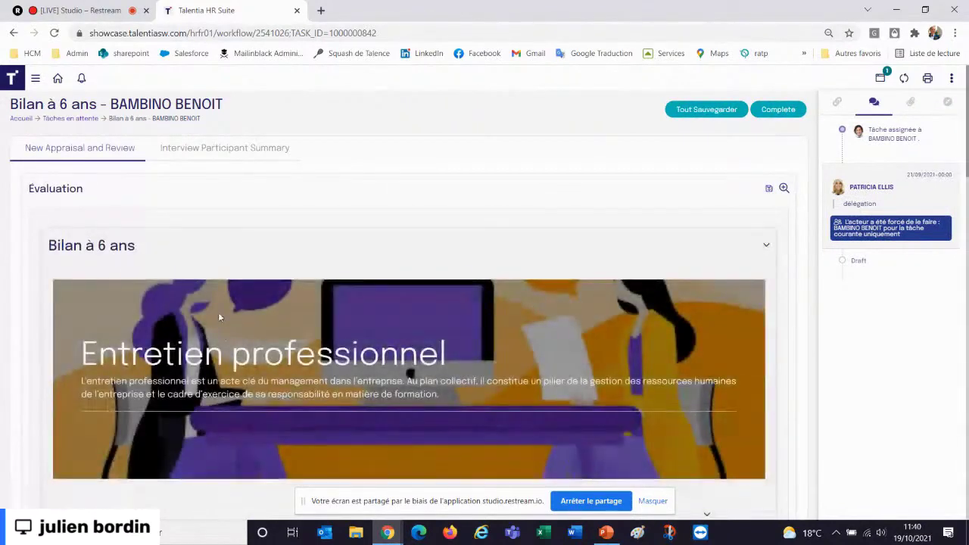
pyautogui.scroll(-2, 219, 316)
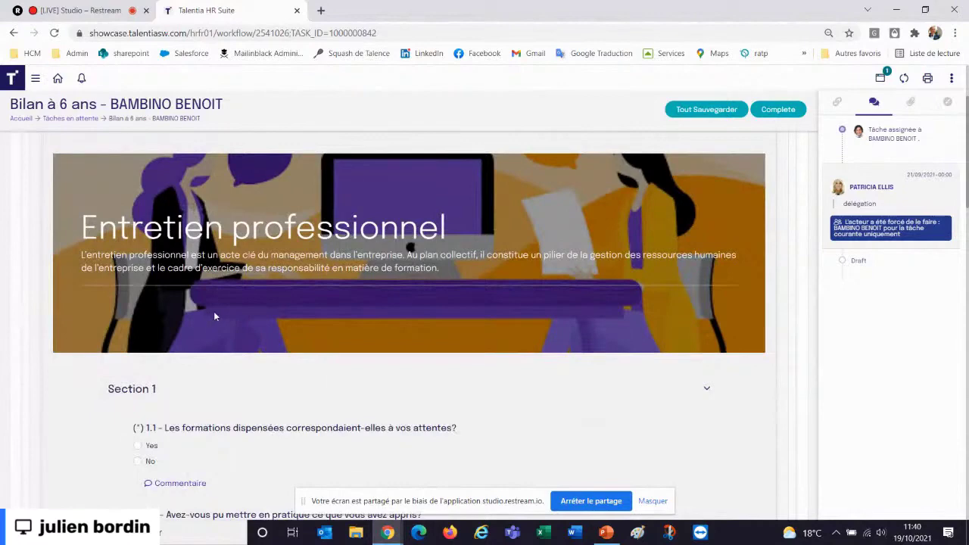
pyautogui.scroll(-3, 214, 311)
pyautogui.scroll(-12, 257, 386)
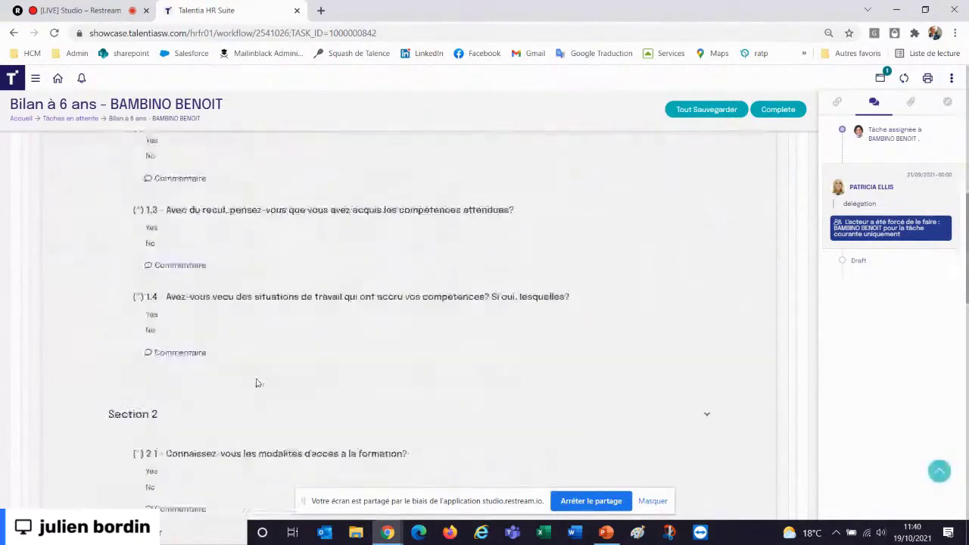
pyautogui.scroll(-5, 256, 375)
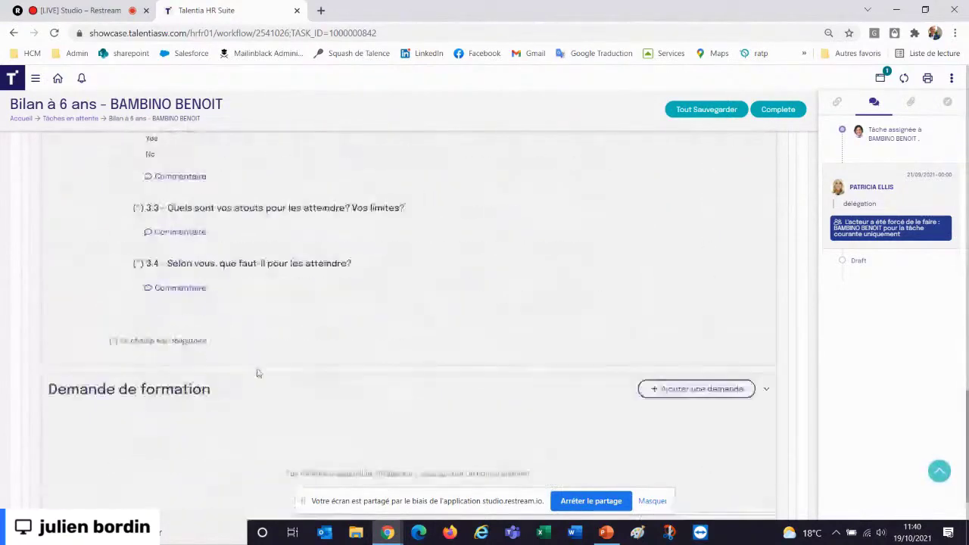
# Step: Add a training request under Demande de formation, choosing Anglais niveau 2 as the Demande au catalogue
pyautogui.click(731, 325)
pyautogui.scroll(-1, 522, 302)
pyautogui.click(367, 317)
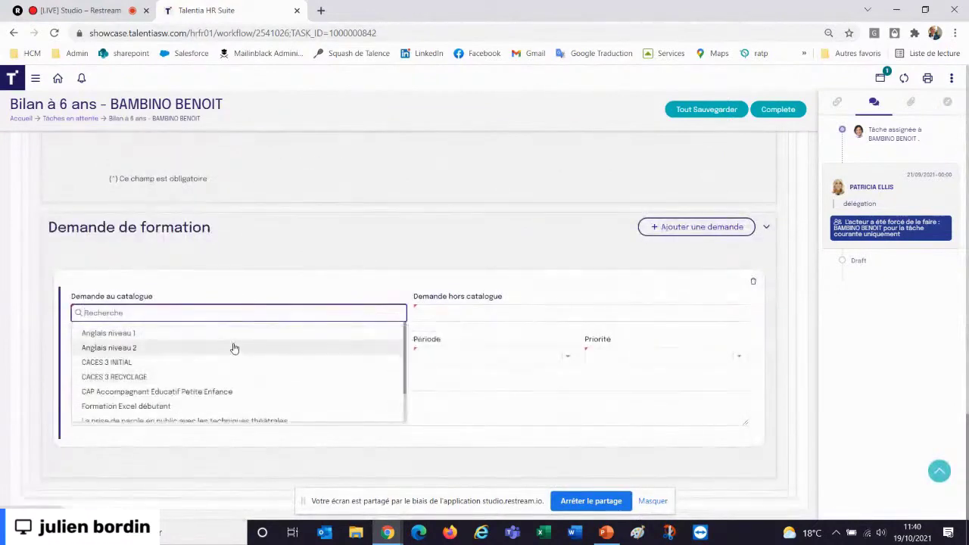
pyautogui.click(234, 347)
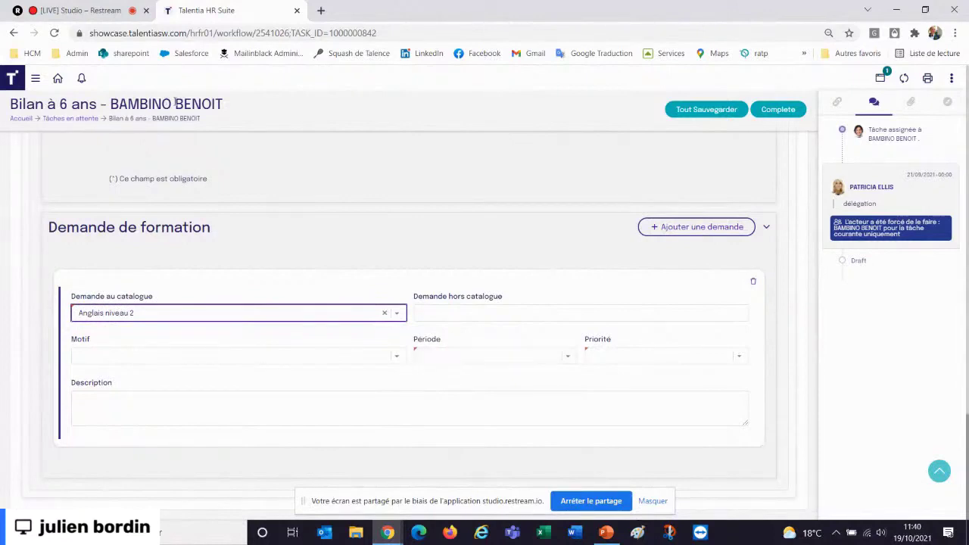
# Step: Sign out of the employee account, leaving the page without saving the changes
pyautogui.click(35, 77)
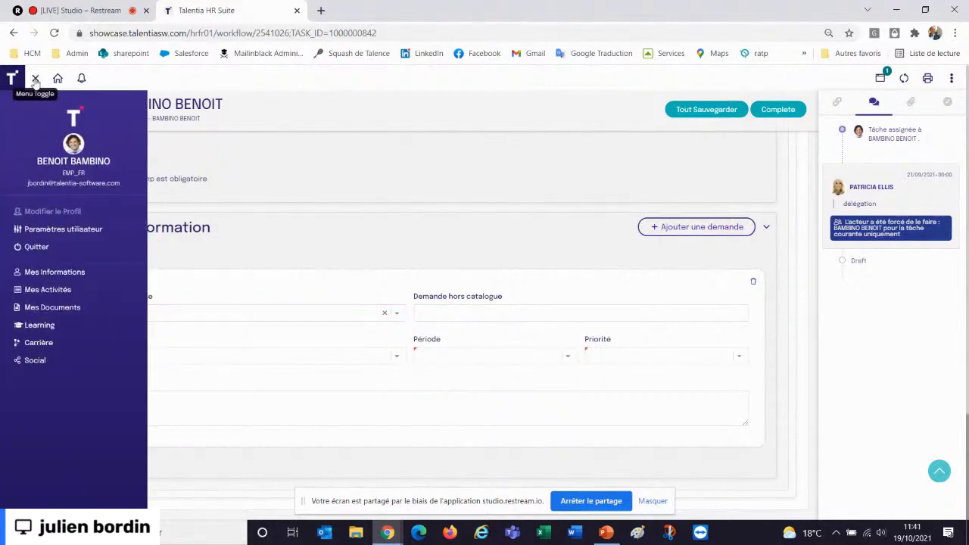
pyautogui.click(53, 250)
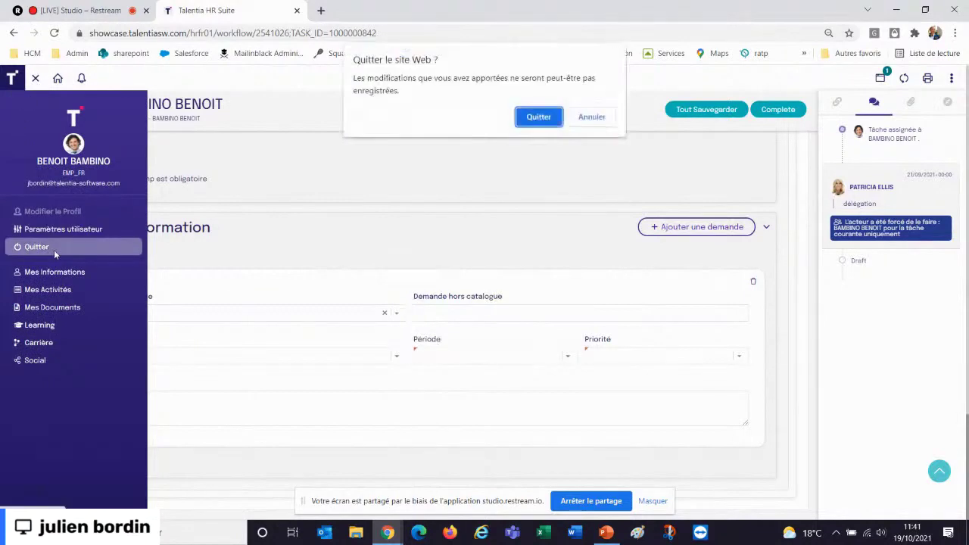
pyautogui.click(538, 117)
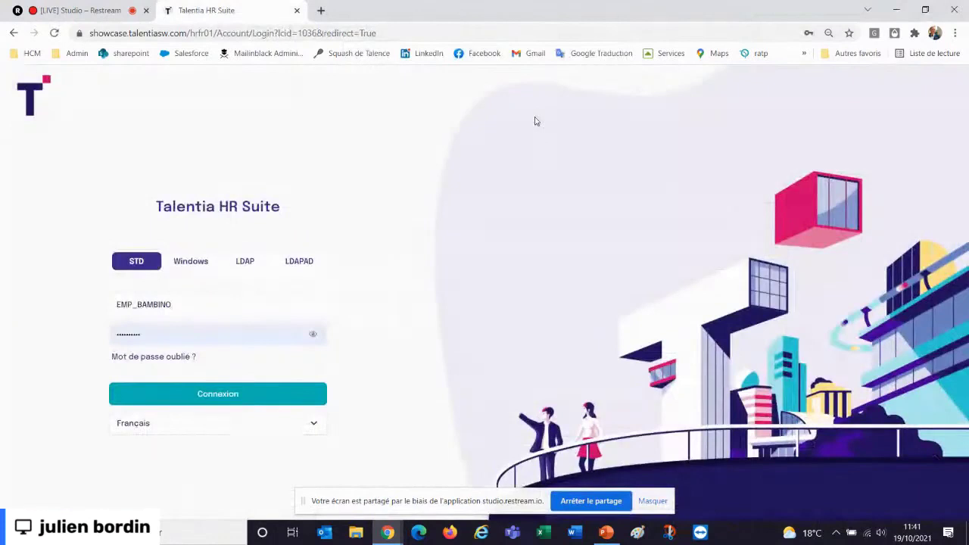
# Step: Replace the username and password with a saved manager account's credentials and sign in
pyautogui.doubleClick(198, 304)
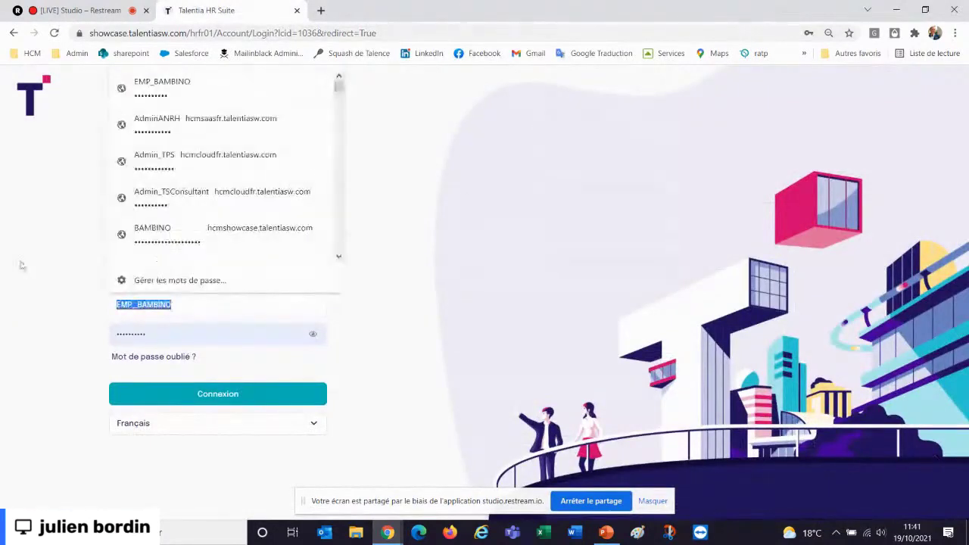
pyautogui.write('mang')
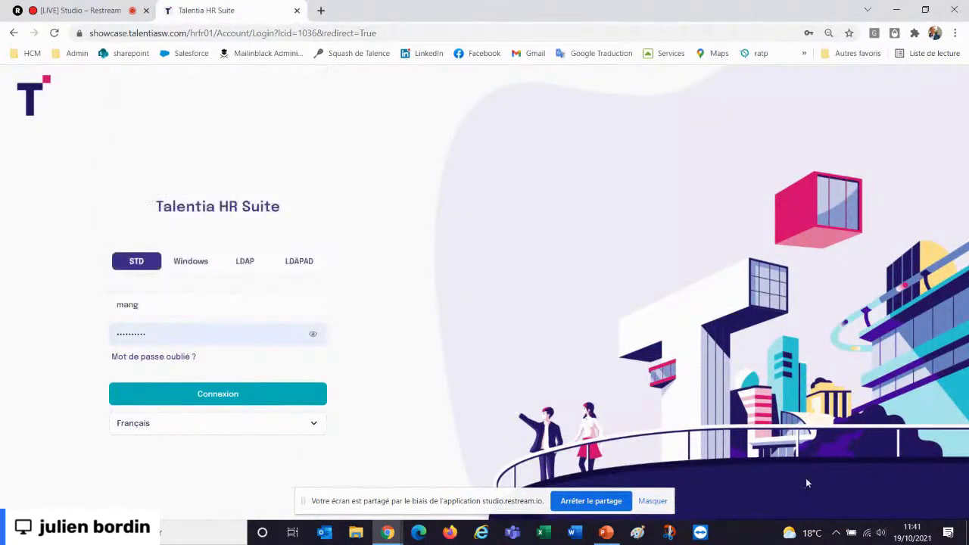
pyautogui.press('BackSpace')
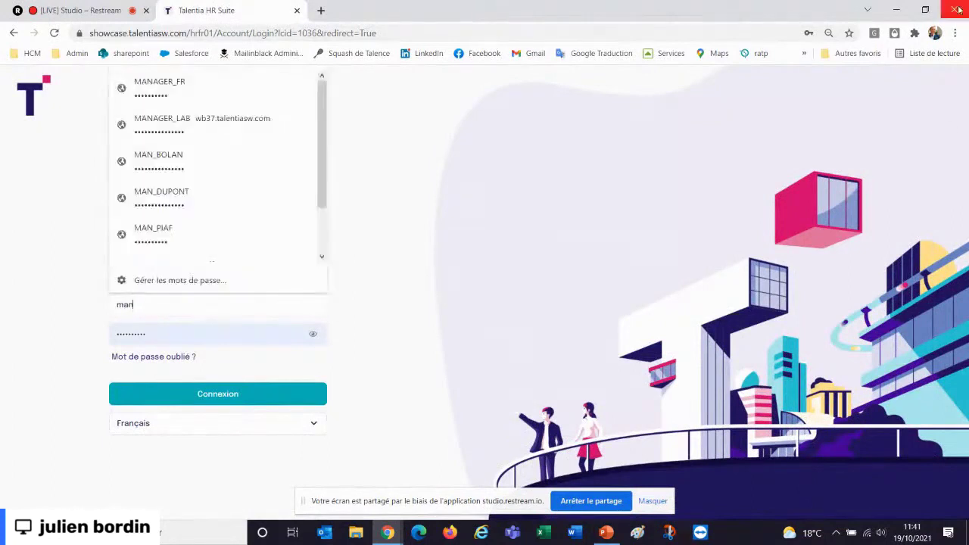
pyautogui.click(173, 97)
pyautogui.click(226, 405)
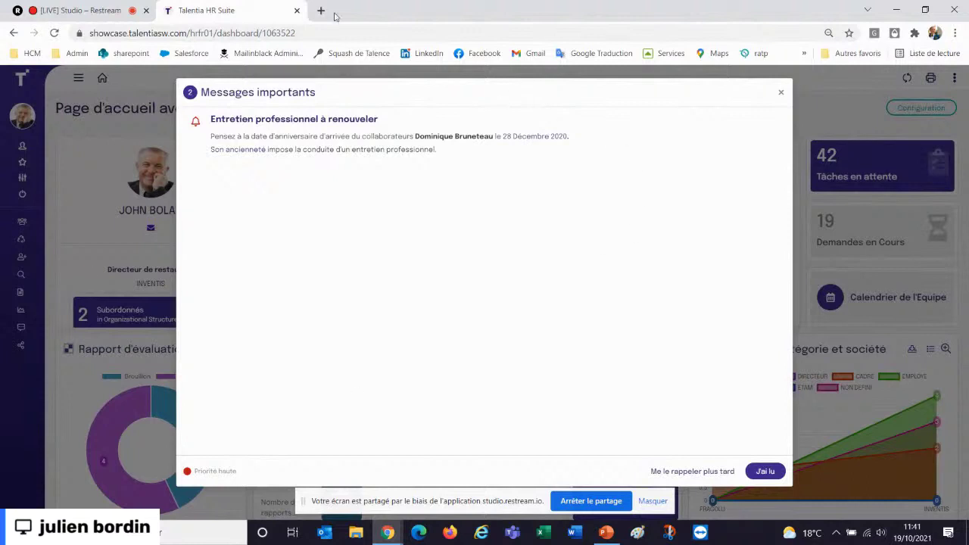
# Step: Postpone both important messages, and open the Manager results in Brouillon status from the Rapport d'évaluation bar chart
pyautogui.click(711, 471)
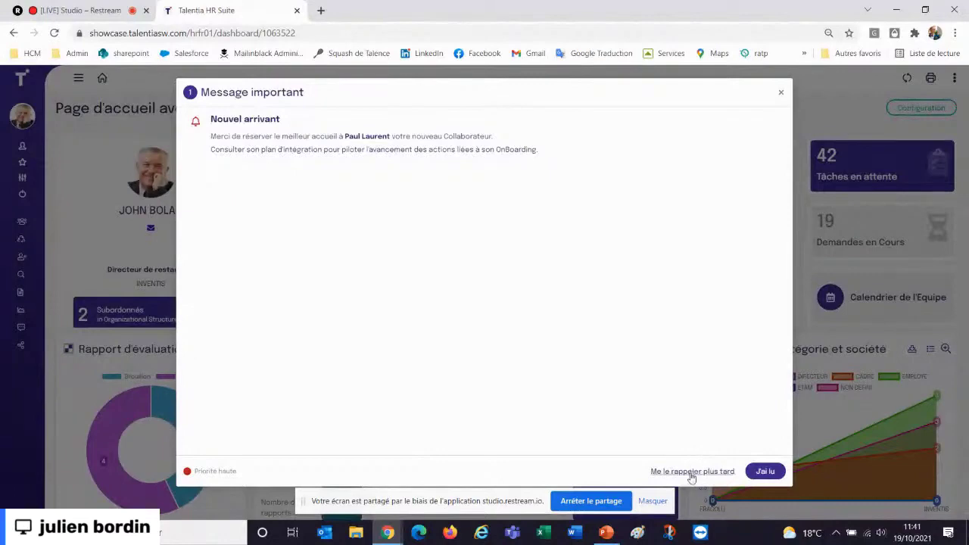
pyautogui.click(724, 471)
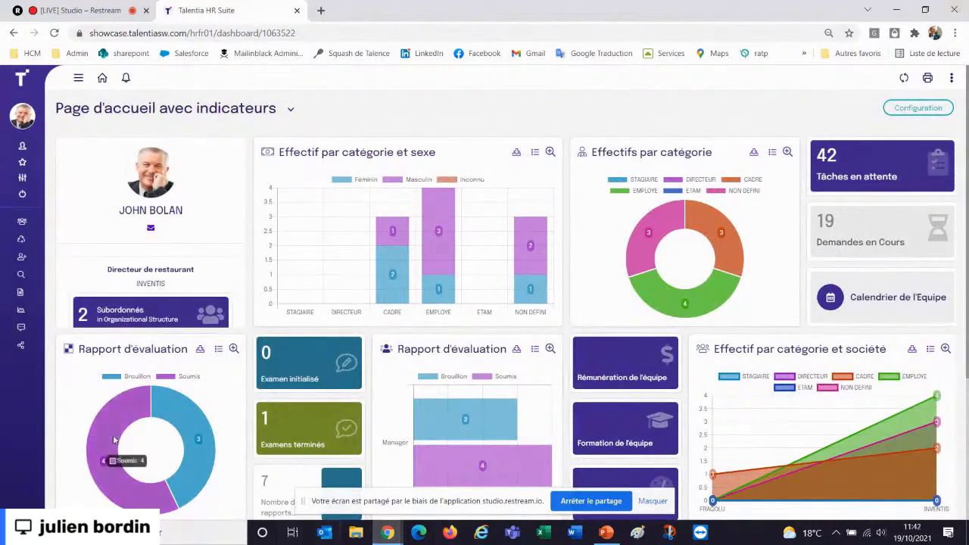
pyautogui.moveTo(201, 412)
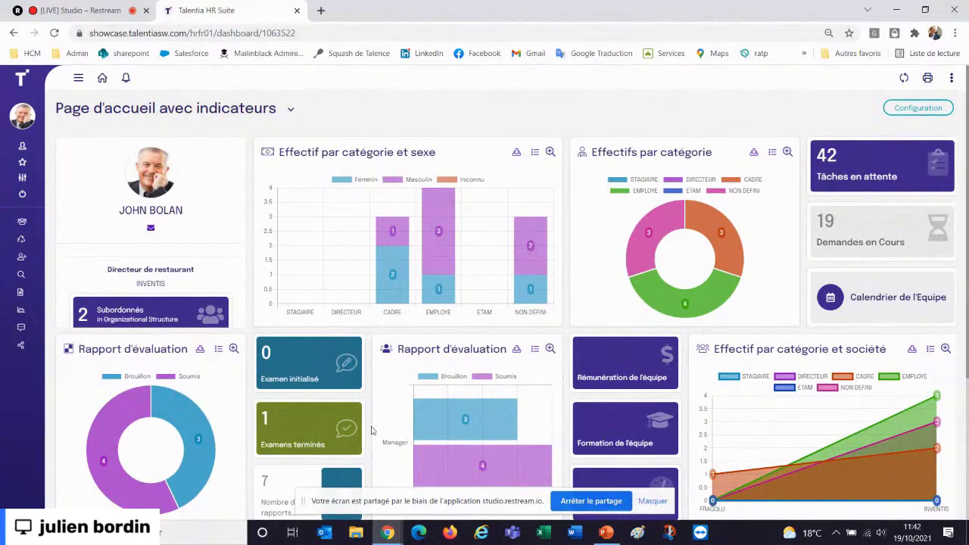
pyautogui.click(467, 421)
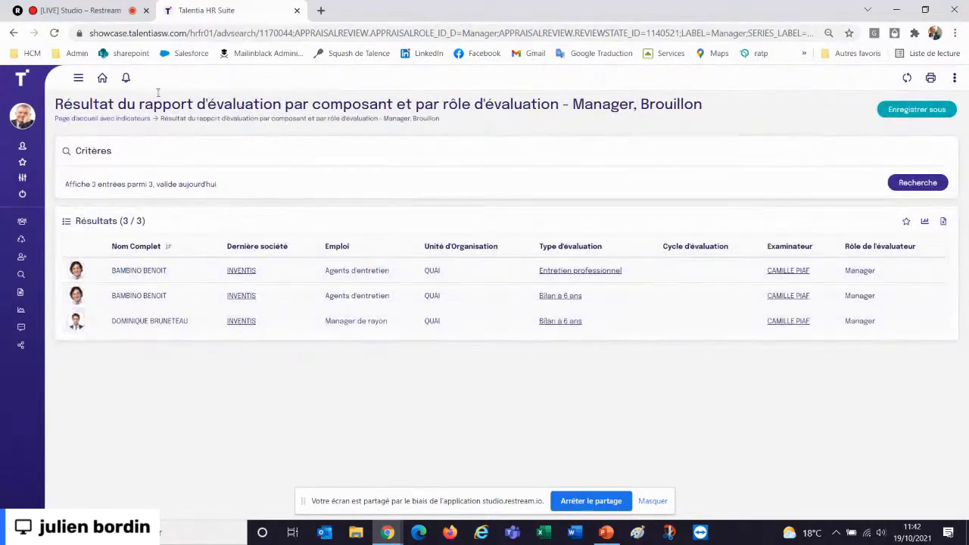
# Step: Return to the Page d'accueil avec indicateurs and review its team indicators, including the chart of planned training sessions
pyautogui.click(102, 78)
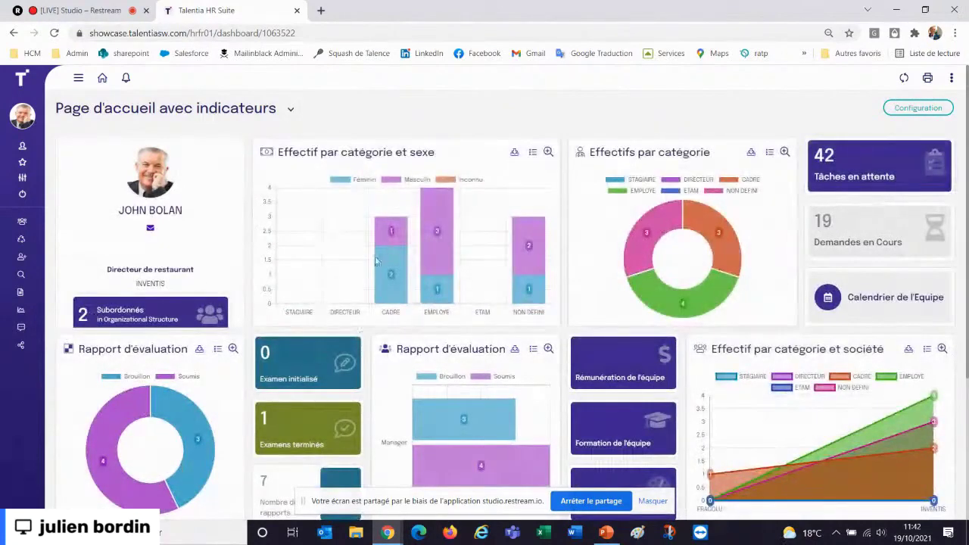
pyautogui.scroll(-1, 569, 401)
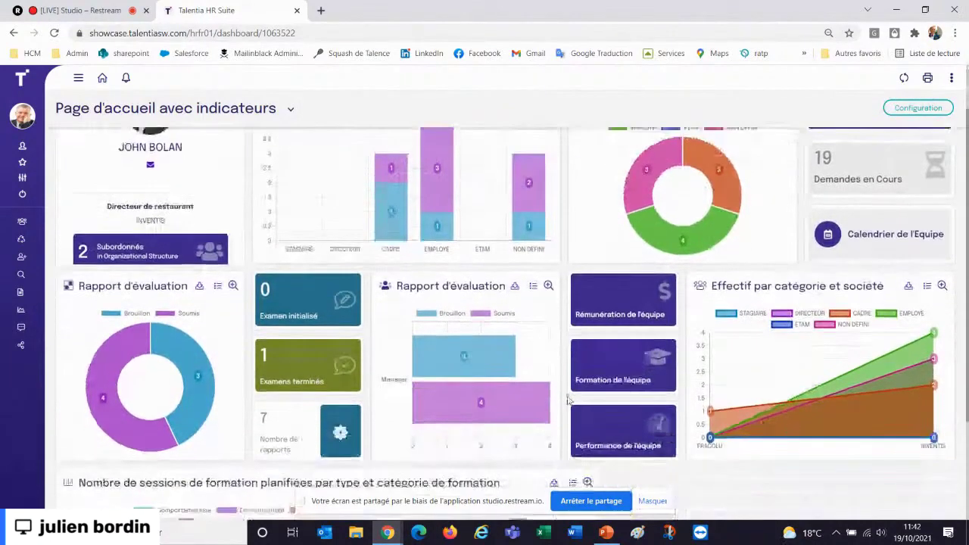
pyautogui.scroll(-2, 569, 401)
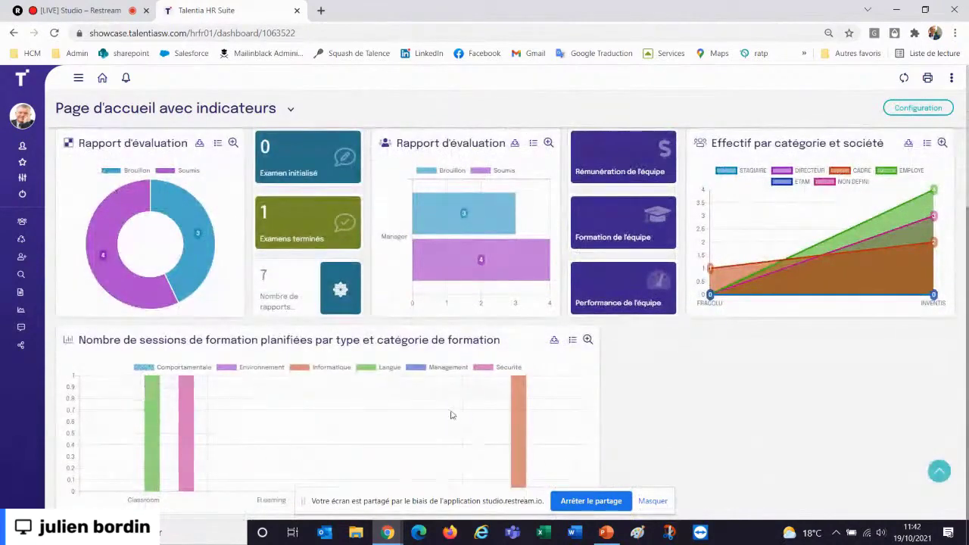
pyautogui.scroll(3, 452, 412)
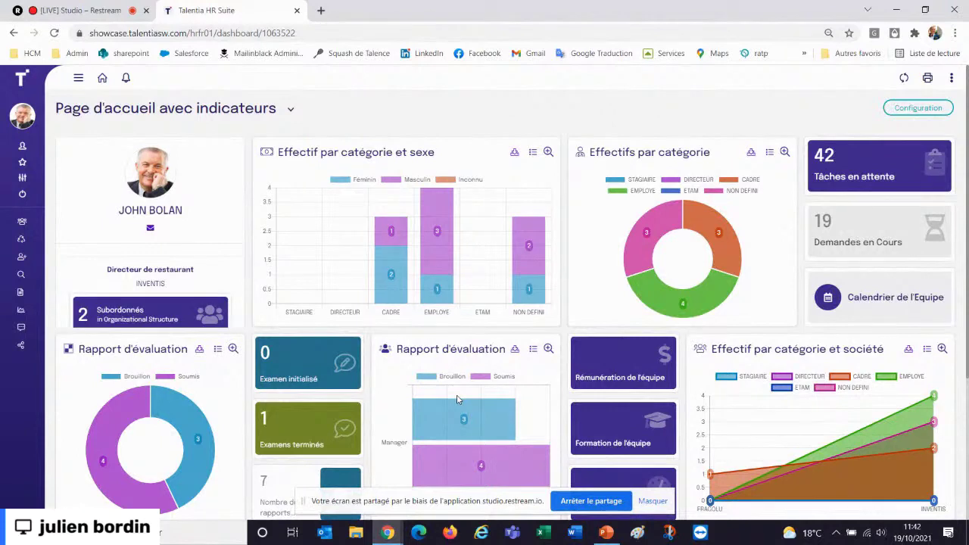
# Step: Switch to the Révision salariale dashboard and open its document under revision for modification
pyautogui.click(261, 110)
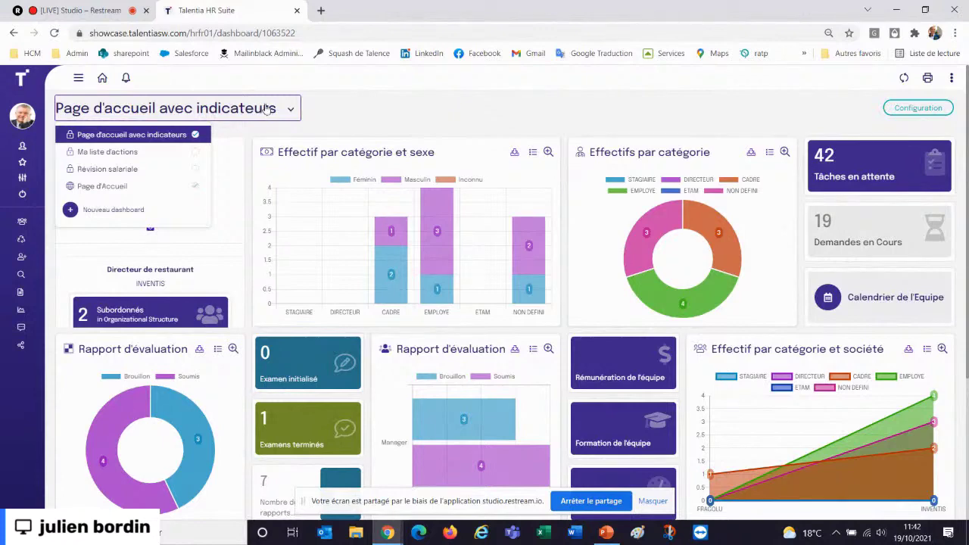
pyautogui.click(88, 168)
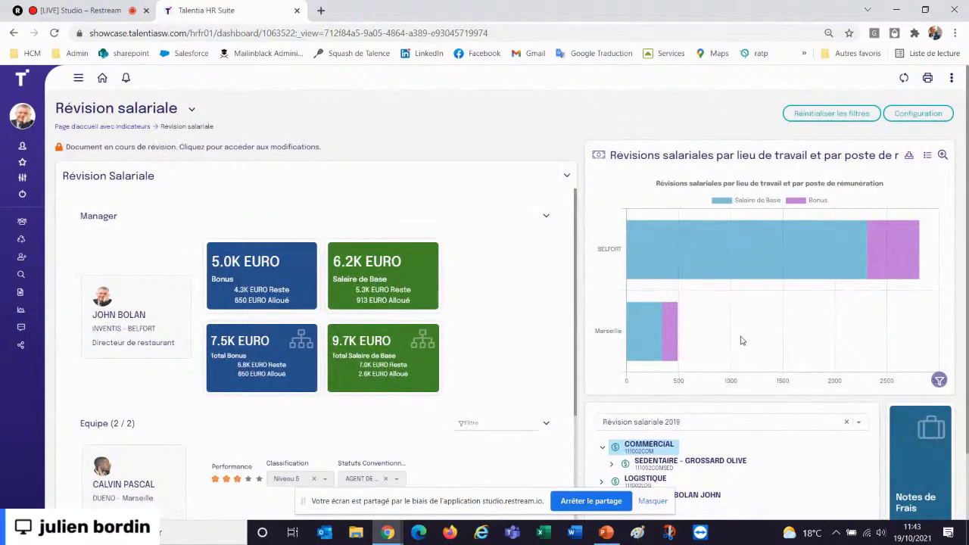
pyautogui.scroll(-1, 427, 323)
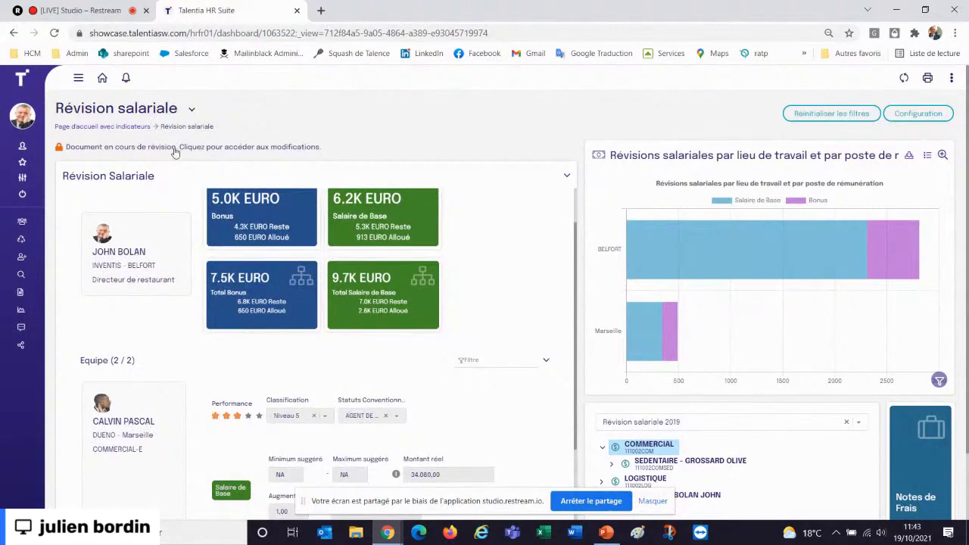
pyautogui.click(100, 149)
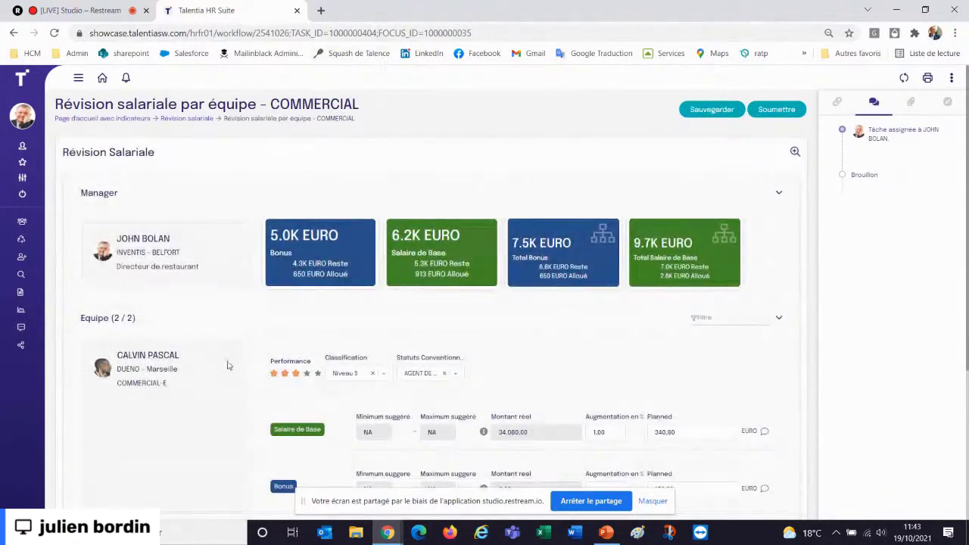
# Step: Set the first team member's Salaire de Base increase to 1500 % and save the salary review
pyautogui.scroll(-3, 227, 365)
pyautogui.scroll(3, 186, 227)
pyautogui.scroll(-2, 470, 312)
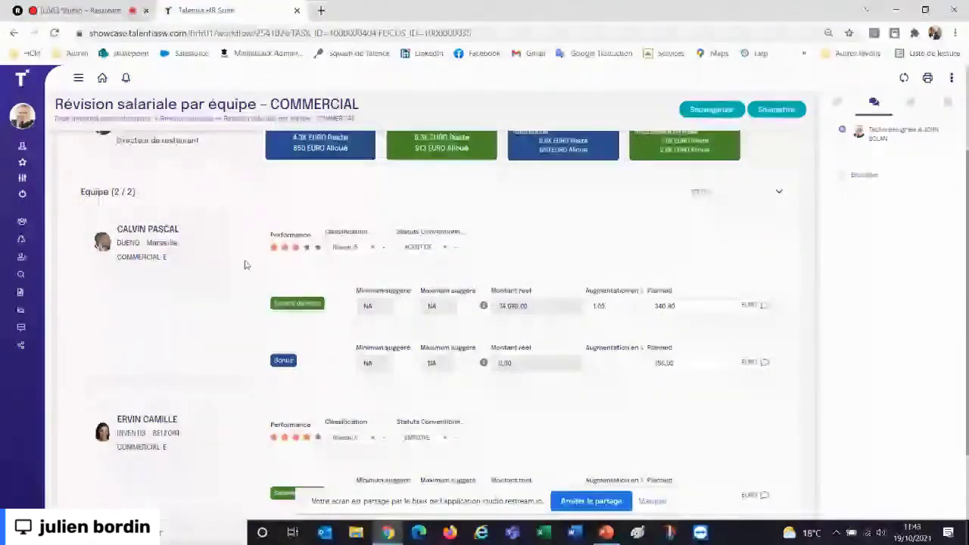
pyautogui.scroll(-1, 250, 265)
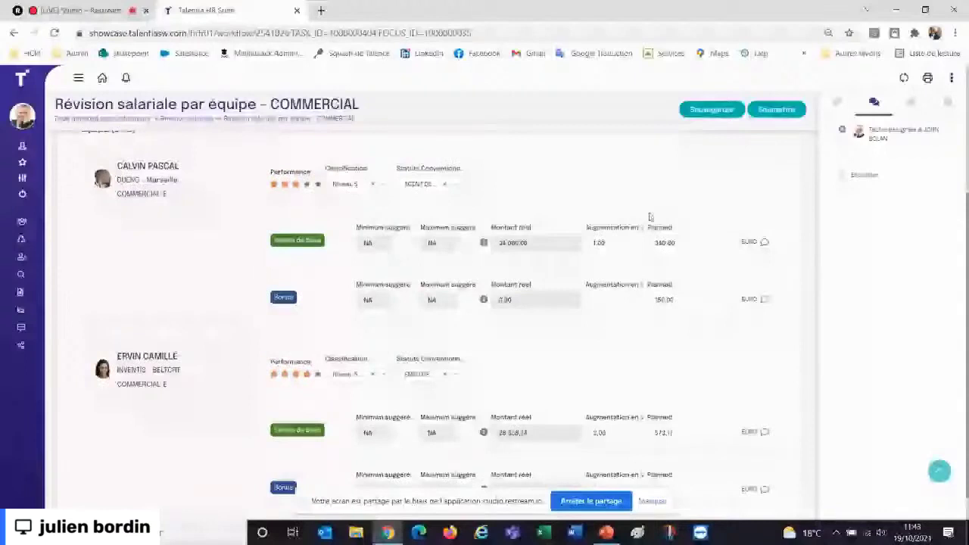
pyautogui.click(616, 243)
pyautogui.write('3')
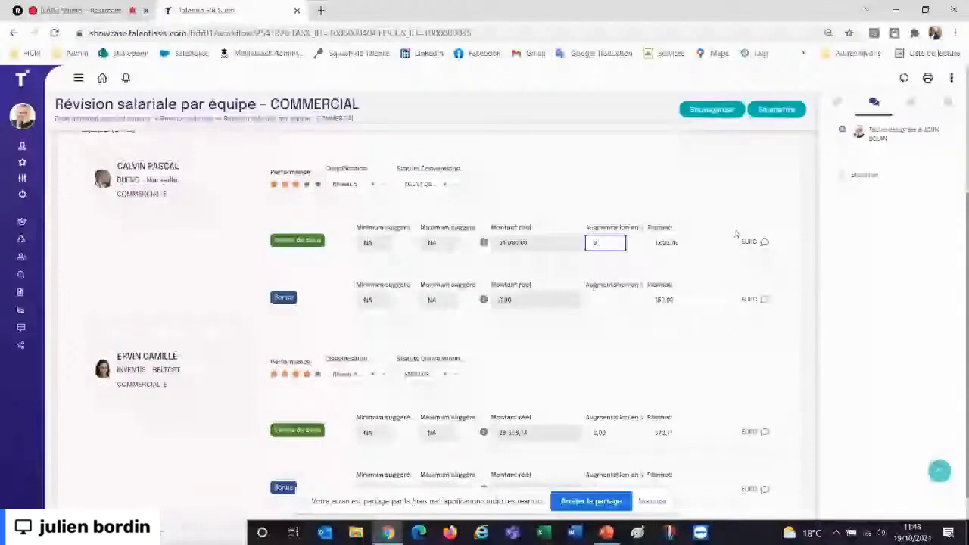
pyautogui.press('BackSpace')
pyautogui.write('1500')
pyautogui.click(725, 110)
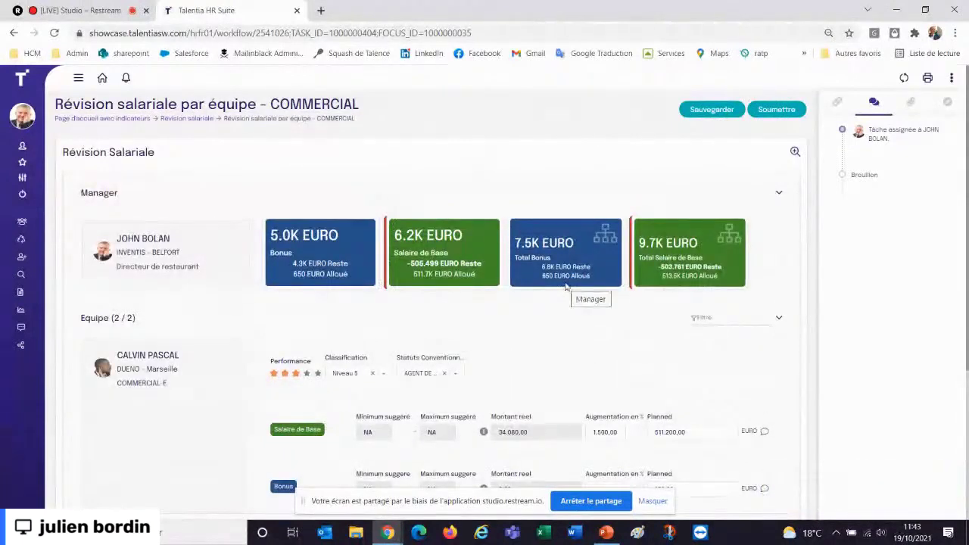
# Step: Set the first team member's Salaire de Base increase to 3 % and save the salary review
pyautogui.scroll(-2, 661, 361)
pyautogui.moveTo(623, 305); pyautogui.dragTo(541, 306)
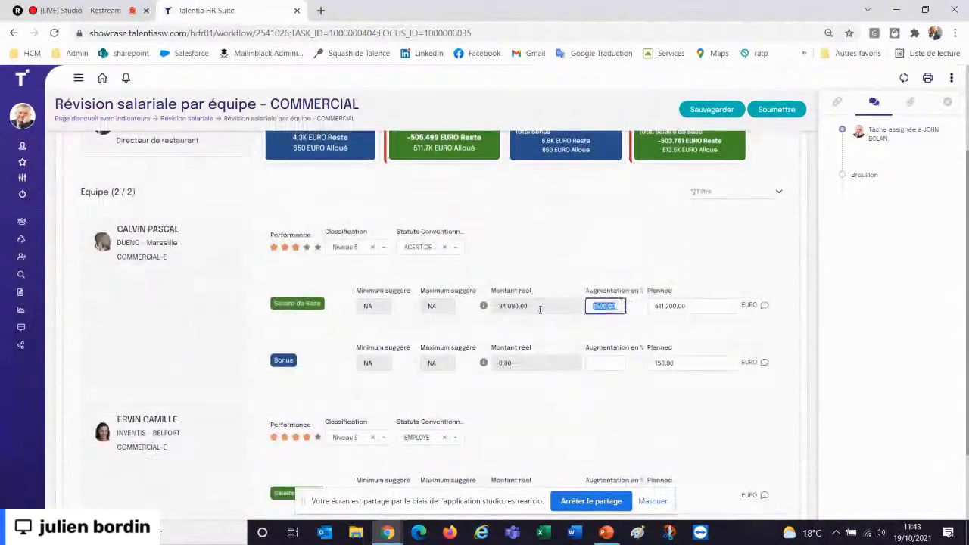
pyautogui.write('3')
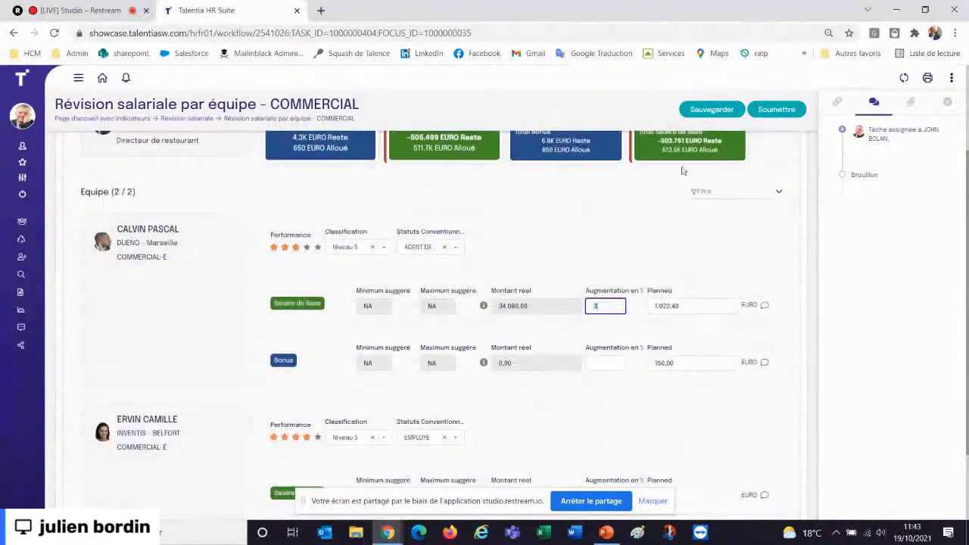
pyautogui.click(700, 111)
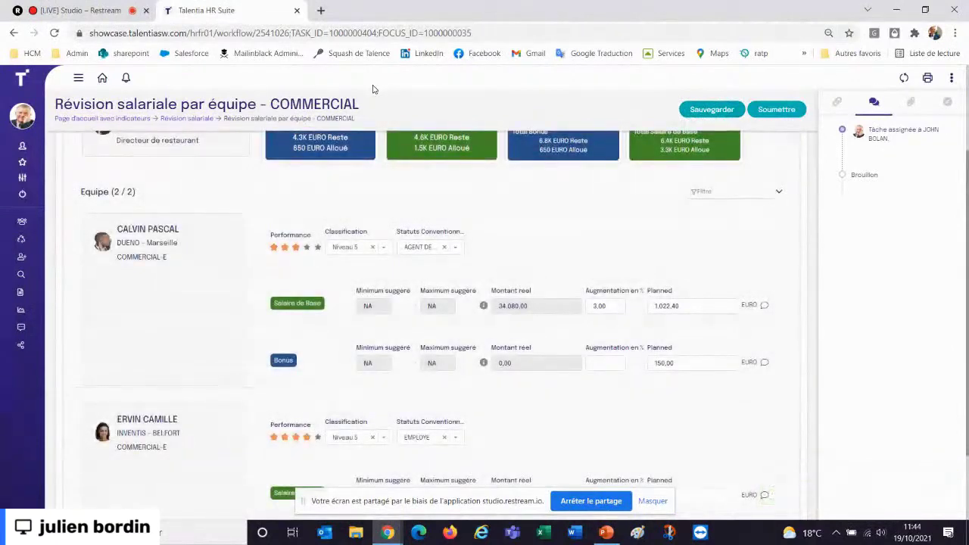
# Step: Return to the home dashboard, open the Diversité indicators and review their breakdowns by age, sex and category
pyautogui.click(100, 79)
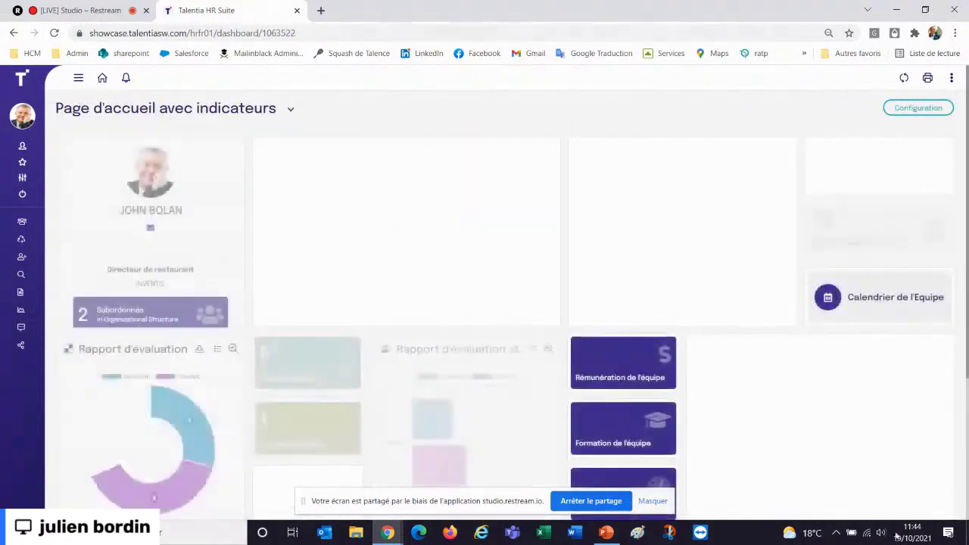
pyautogui.click(20, 310)
pyautogui.click(82, 347)
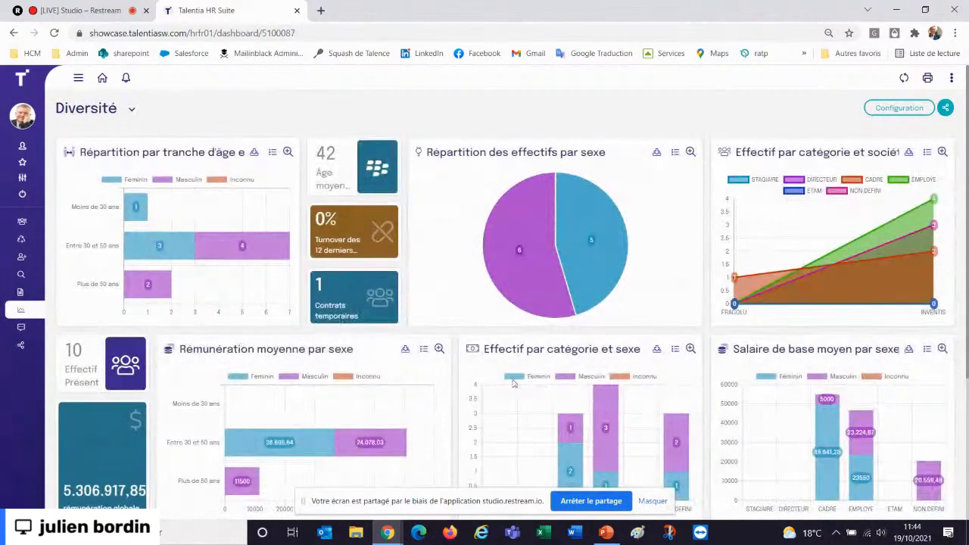
pyautogui.scroll(-1, 501, 380)
pyautogui.scroll(1, 498, 379)
# Step: From the home dashboard, browse Rémunération de l'équipe and open the remuneration record of the Agents d'entretien employee
pyautogui.click(102, 78)
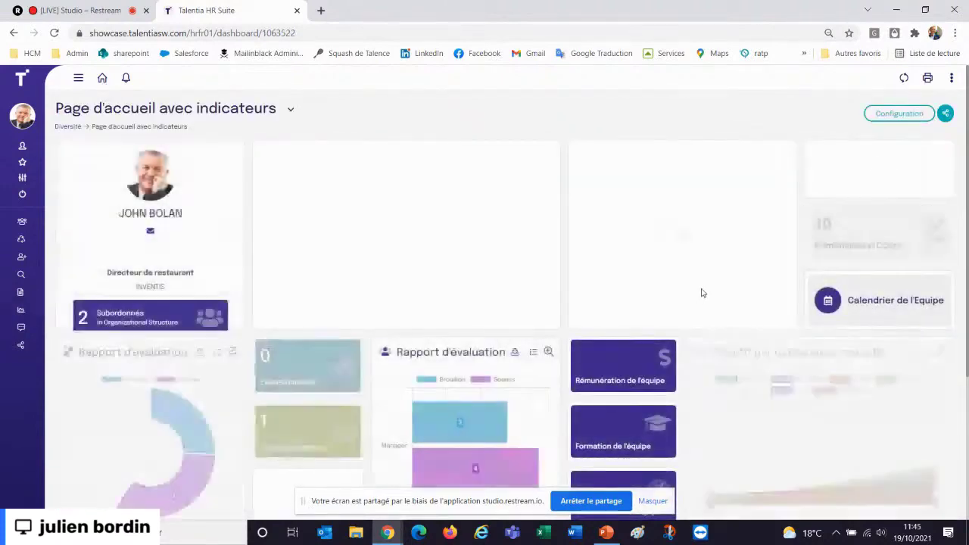
pyautogui.click(619, 376)
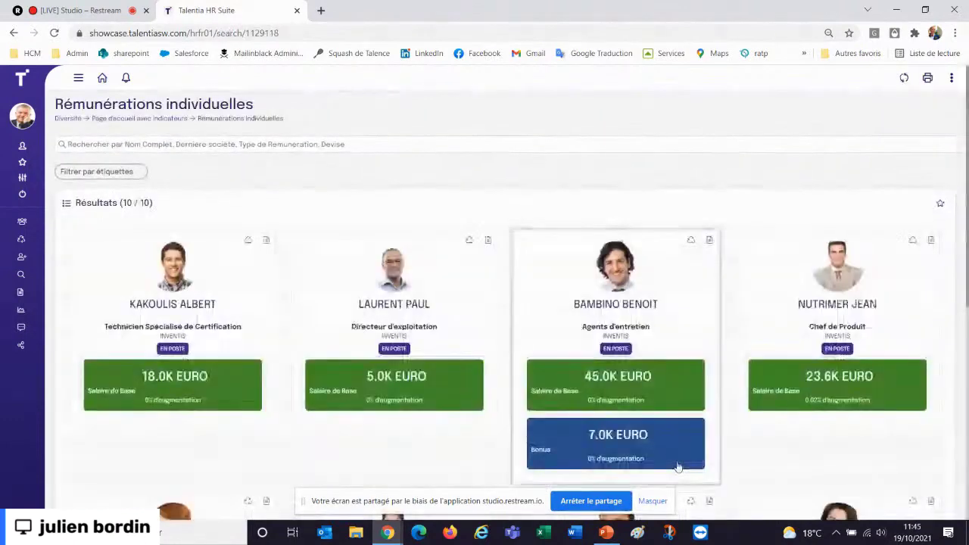
pyautogui.scroll(-2, 481, 185)
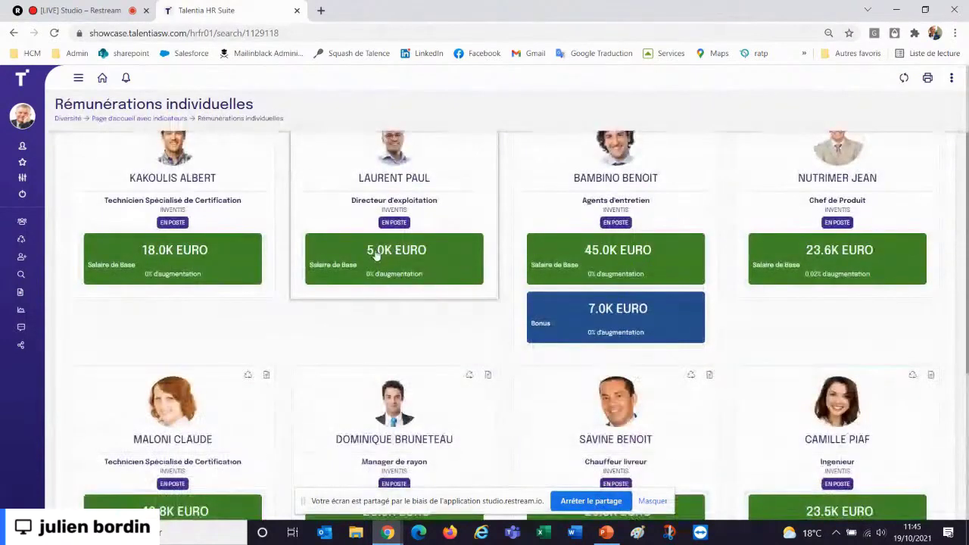
pyautogui.scroll(2, 393, 250)
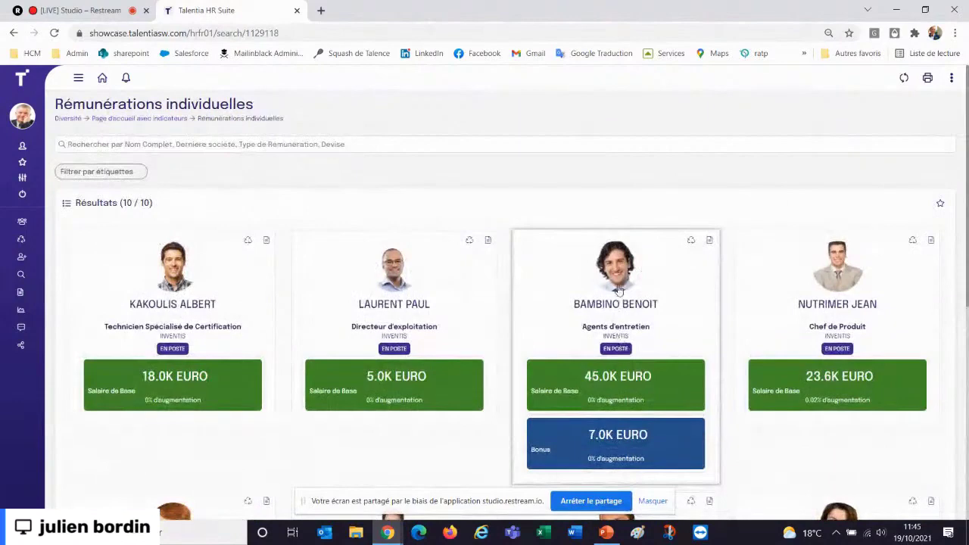
pyautogui.click(644, 386)
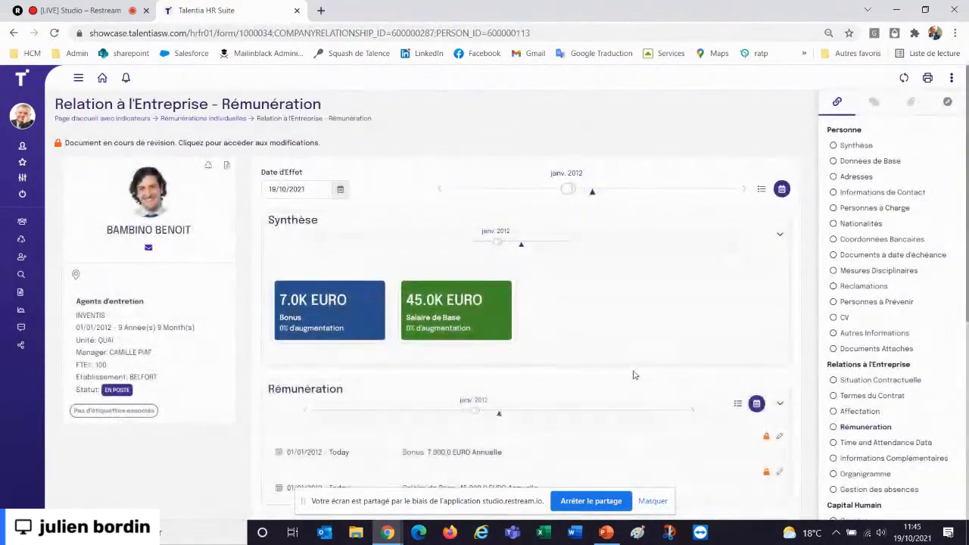
# Step: Use the record navigator to review the Ingénieur's remuneration and go back to the Agents d'entretien employee's record
pyautogui.click(947, 101)
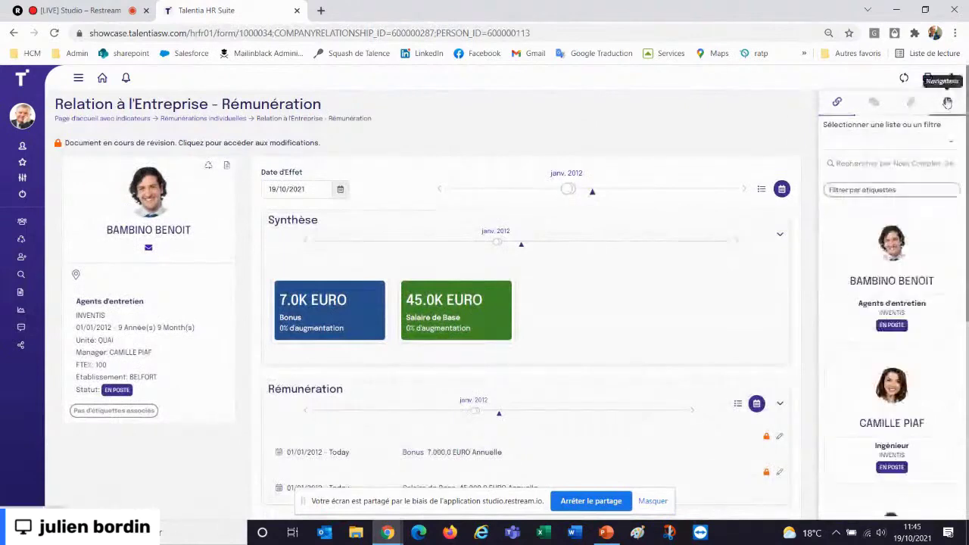
pyautogui.click(900, 435)
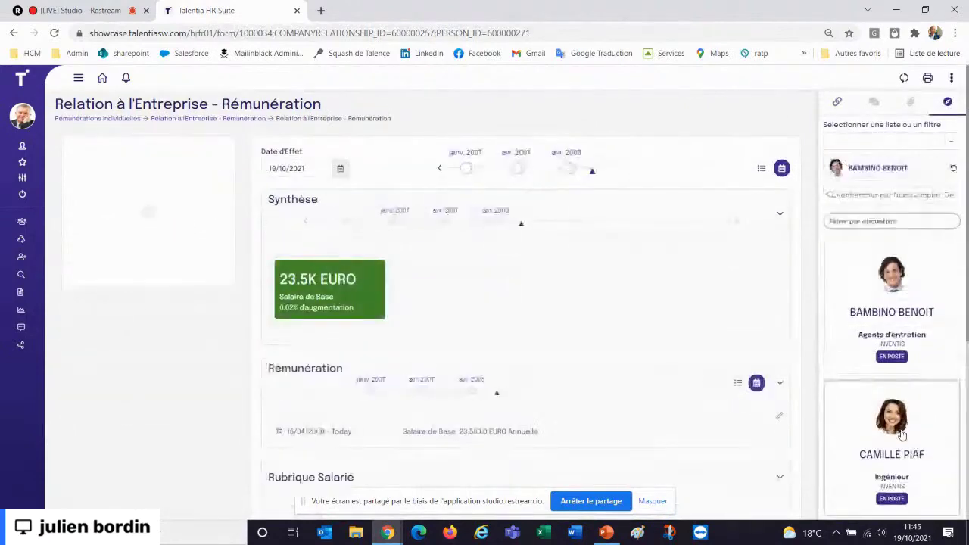
pyautogui.scroll(-3, 945, 368)
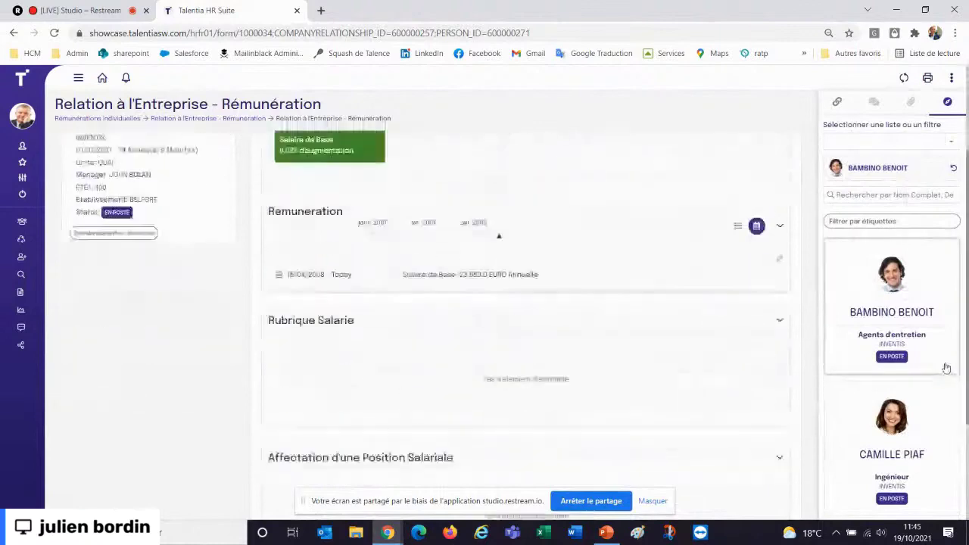
pyautogui.scroll(3, 945, 368)
pyautogui.click(941, 328)
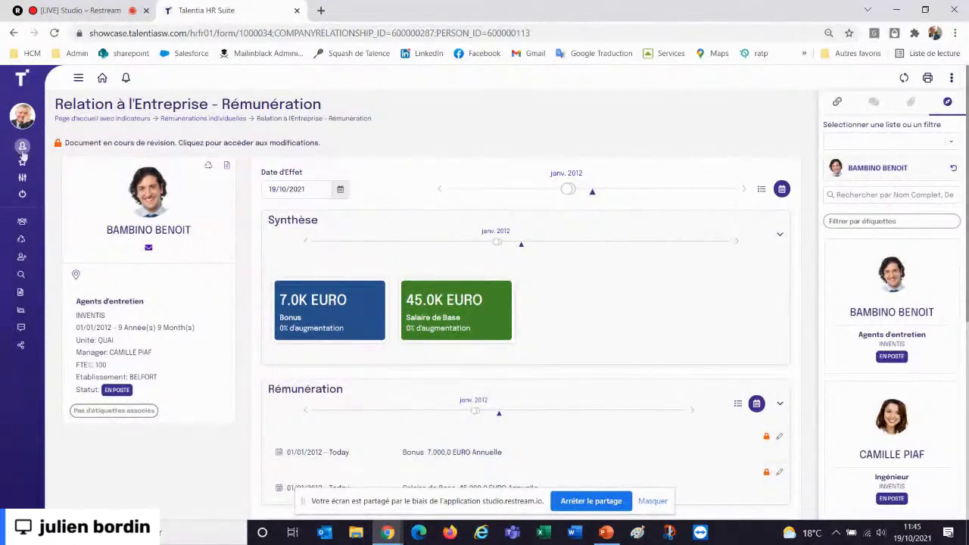
# Step: Switch to the EMP_FR profile to view the employee portal, and return to the MAN_FR dashboard with the main menu expanded
pyautogui.click(22, 147)
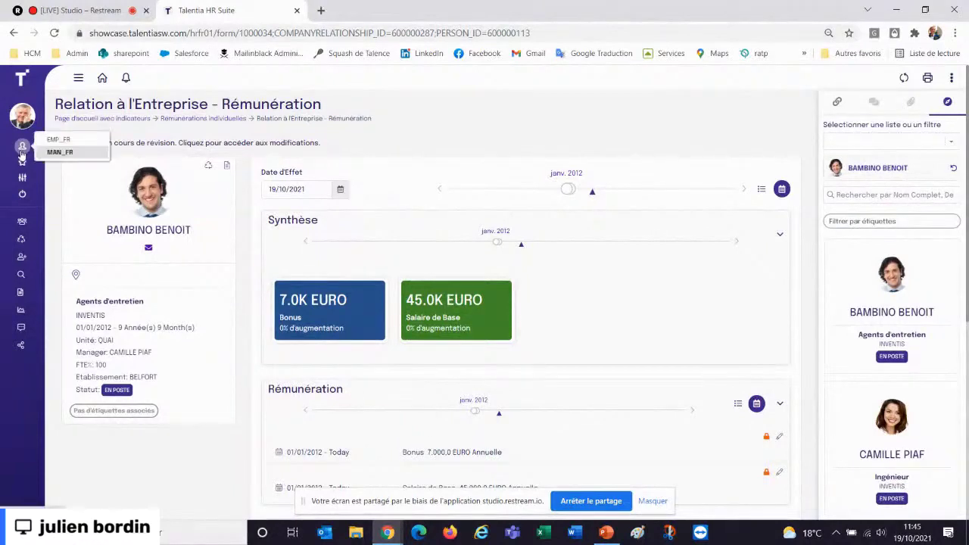
pyautogui.click(66, 152)
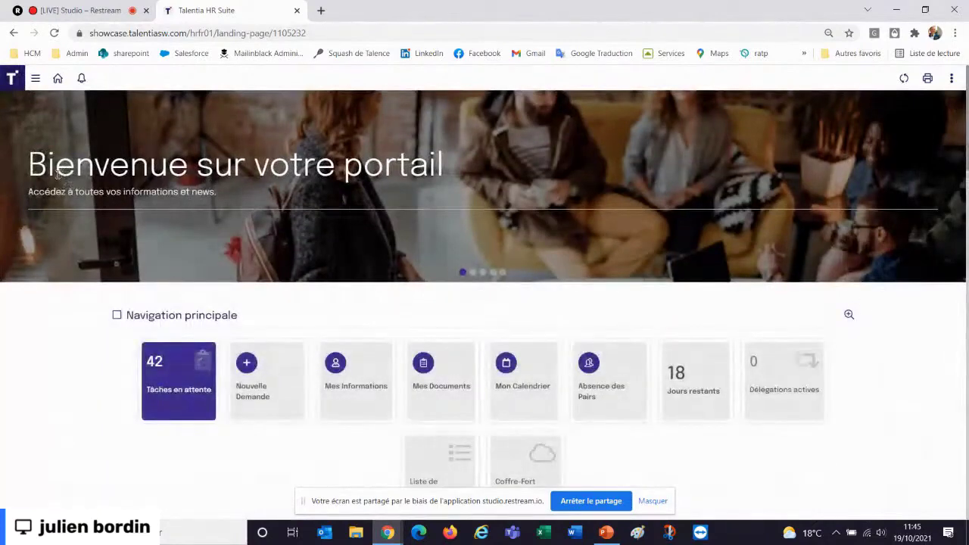
pyautogui.click(35, 78)
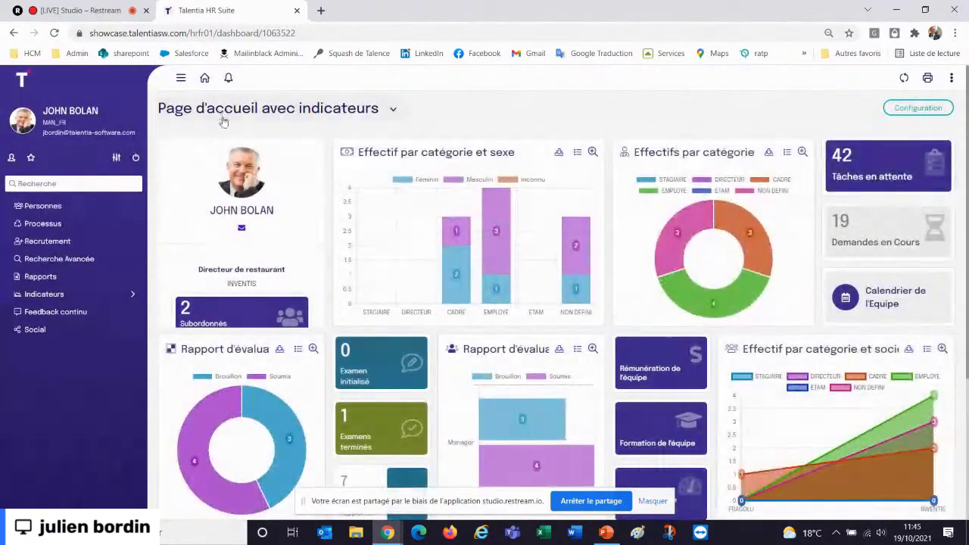
# Step: Open the Calendrier de l'Equipe, inspect the pending RTT - Congé payé request, and close it without approving or rejecting
pyautogui.click(894, 303)
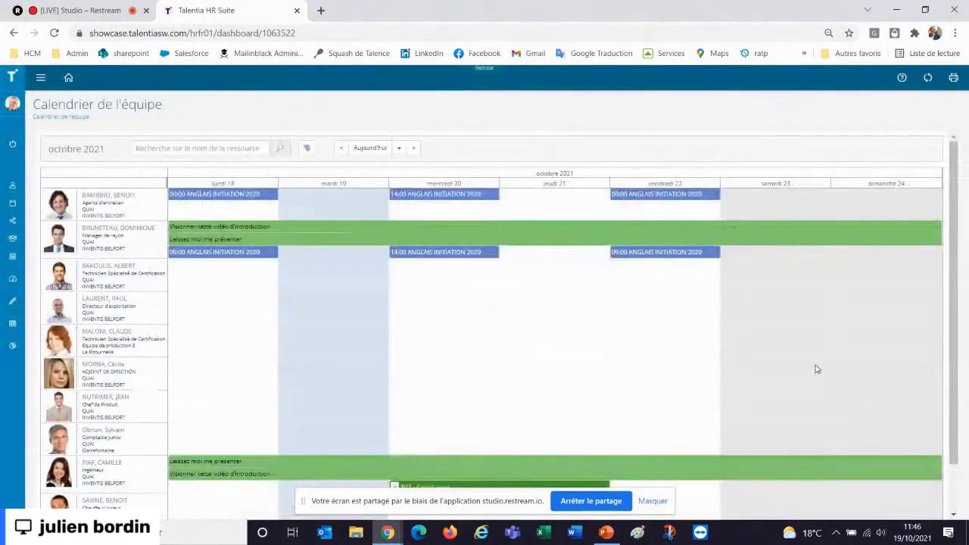
pyautogui.scroll(-1, 610, 367)
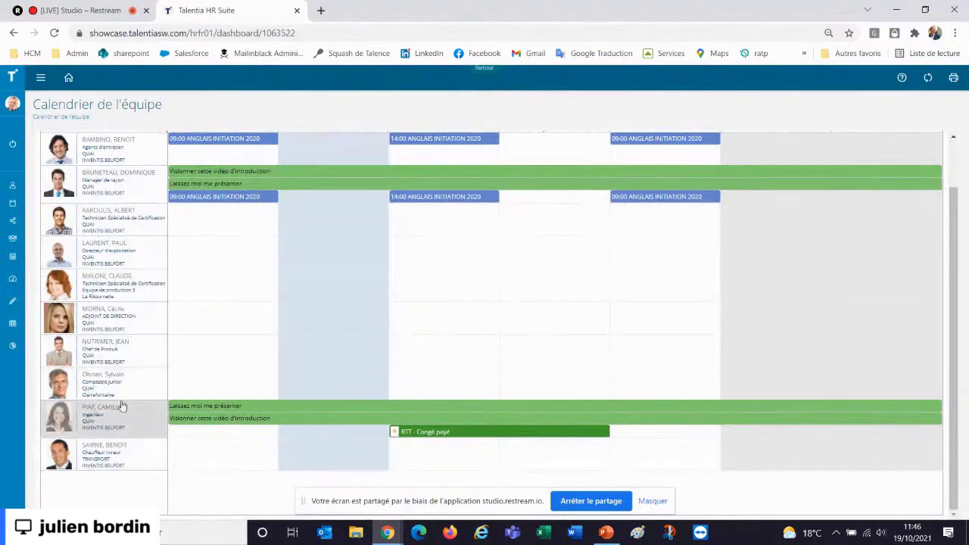
pyautogui.click(515, 436)
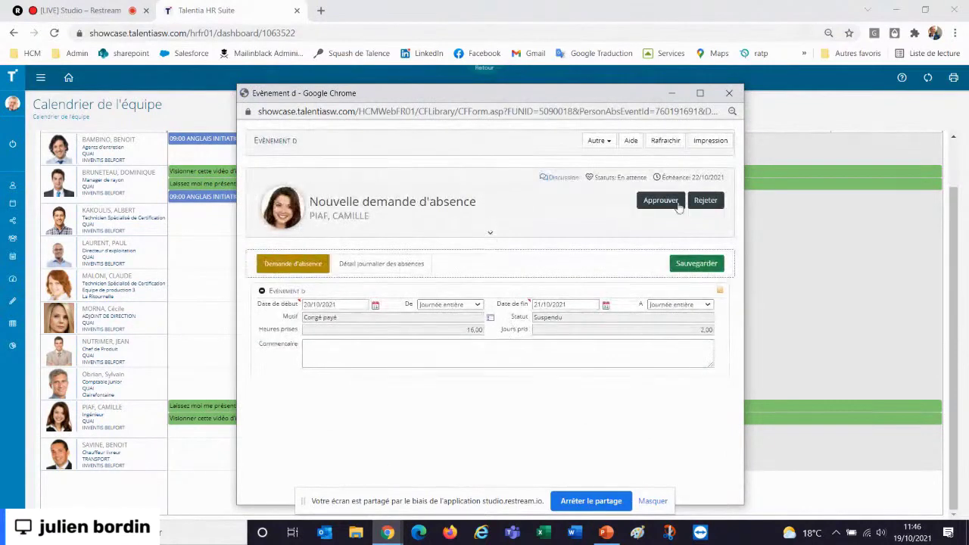
pyautogui.click(729, 94)
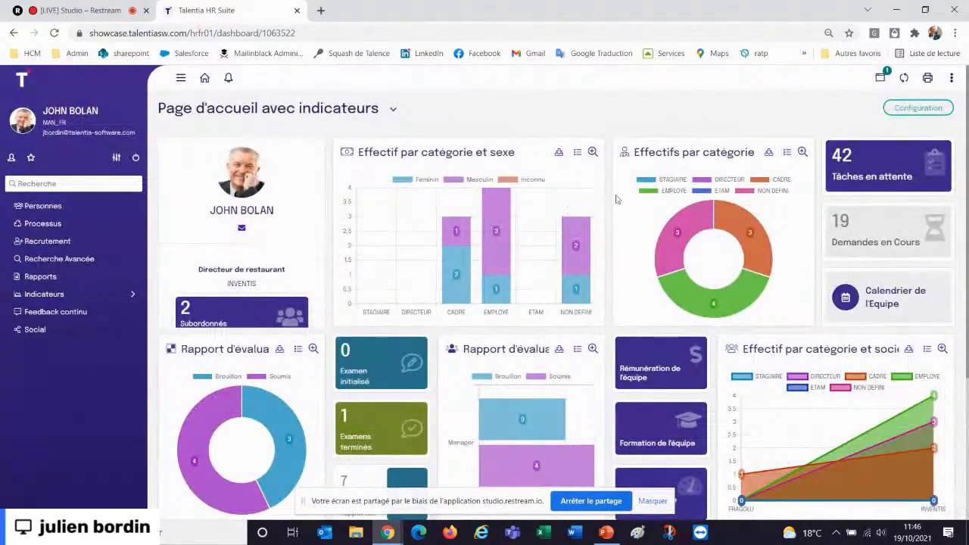
# Step: Open the Recrutement page and its Demandes de recrutement dashboard
pyautogui.click(76, 243)
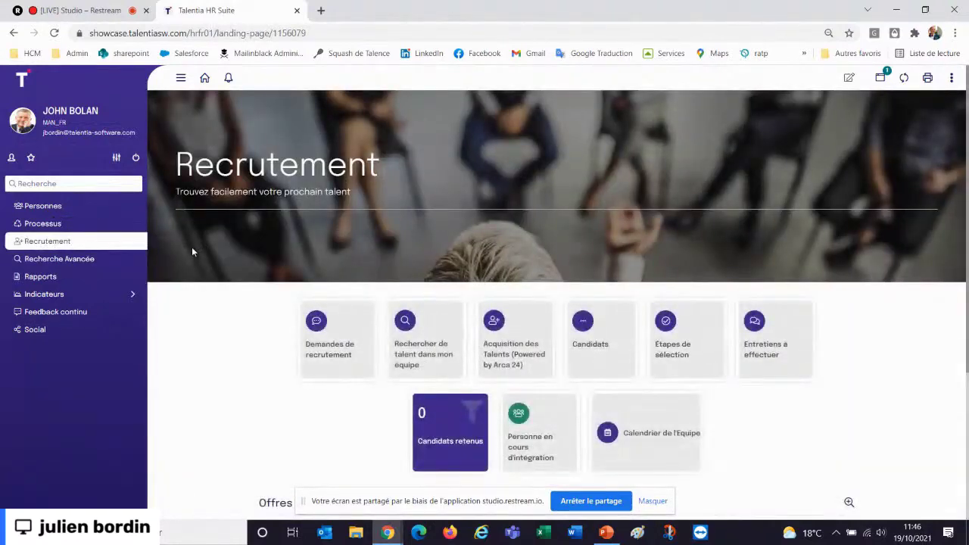
pyautogui.click(353, 350)
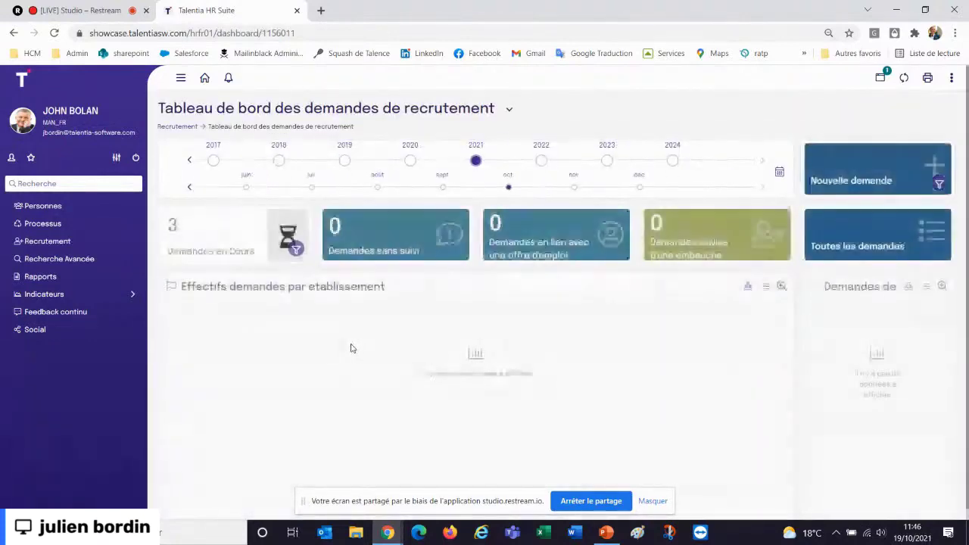
# Step: Show September 2021 on the recruitment requests dashboard, and return to the manager home page
pyautogui.click(443, 187)
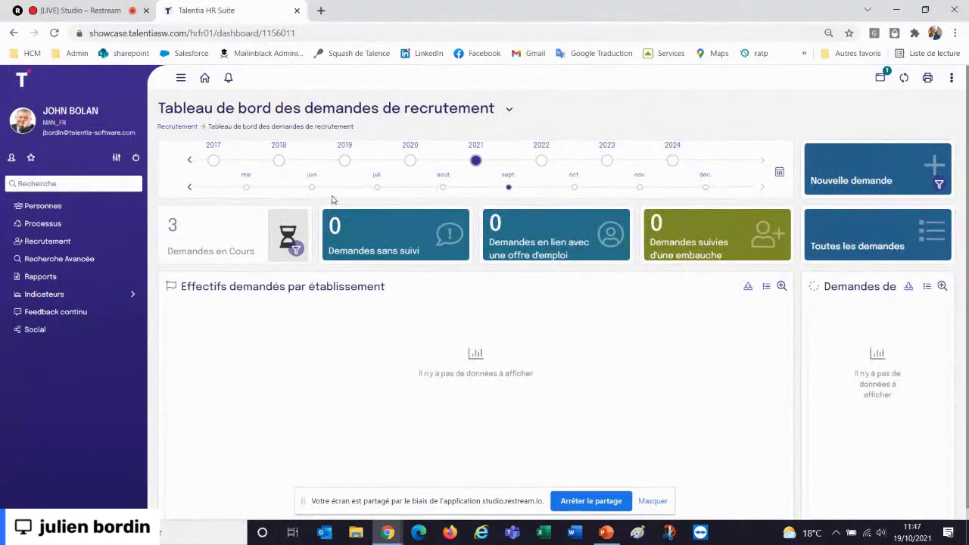
pyautogui.click(204, 79)
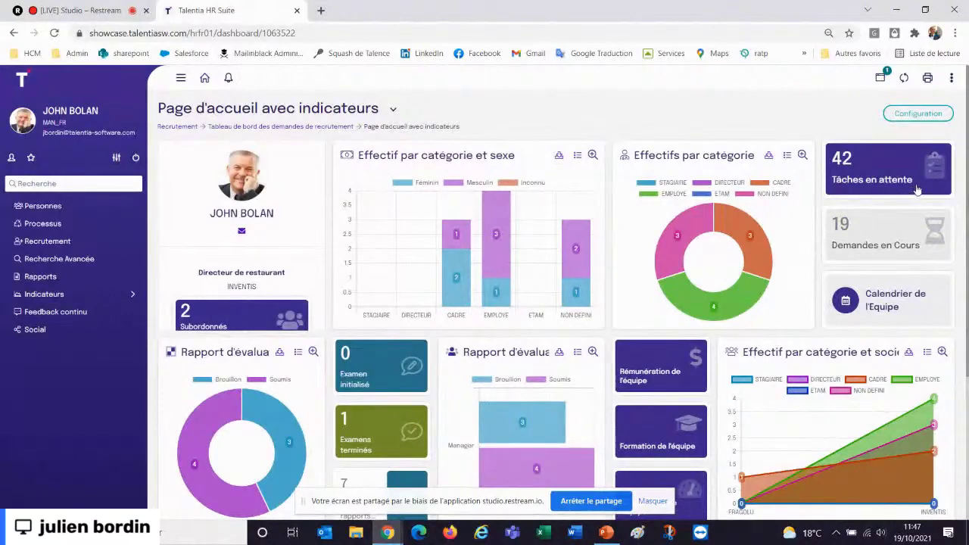
# Step: From the second page of Tâches en attente, open the Recueillir les besoins en formation task for Plan de développement 2019/2022
pyautogui.click(878, 171)
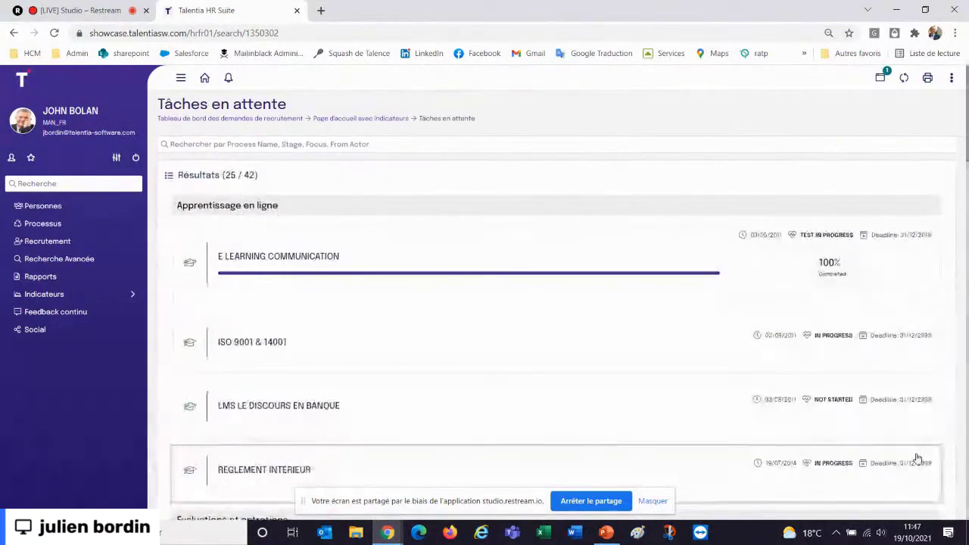
pyautogui.scroll(-20, 536, 454)
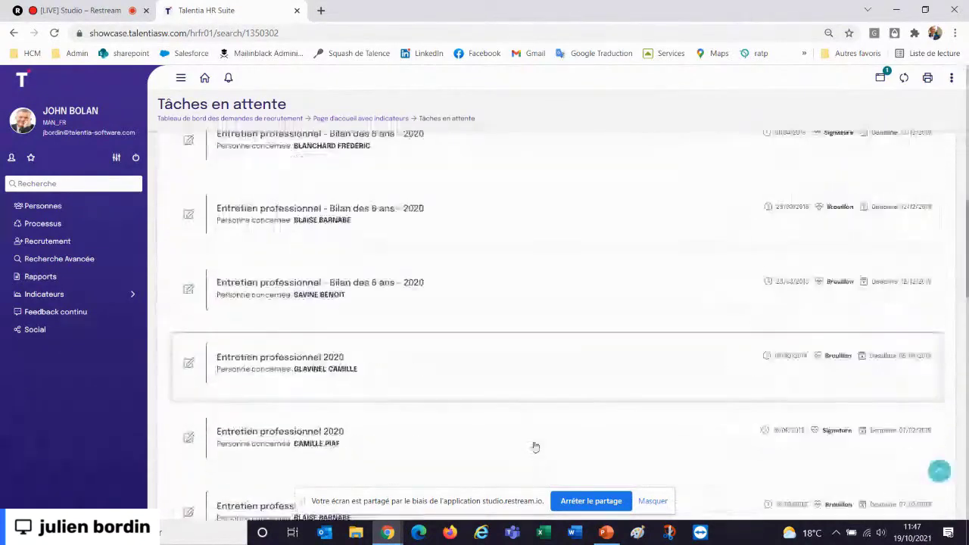
pyautogui.click(264, 494)
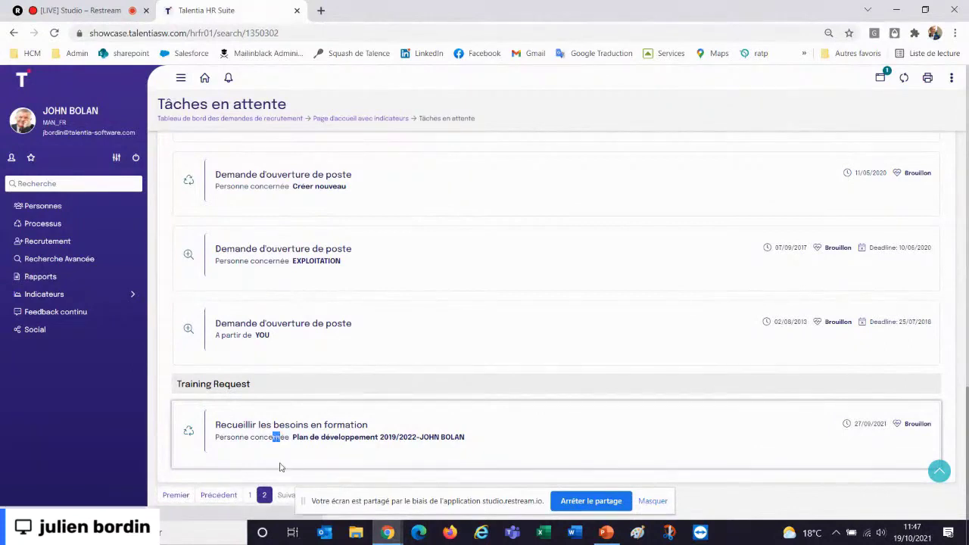
pyautogui.click(279, 463)
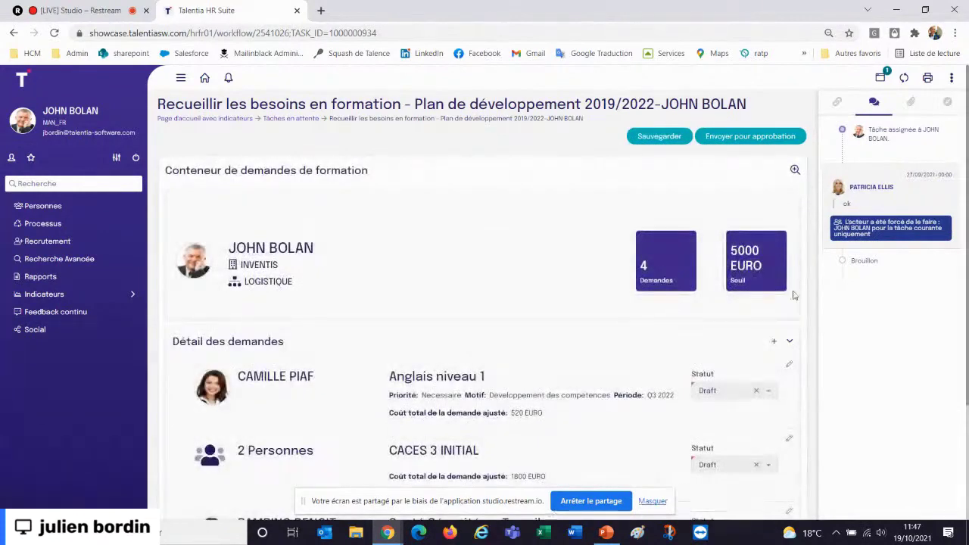
# Step: Add a new item to Détail des demandes and choose the second listed employee as the person concerned
pyautogui.scroll(-2, 519, 307)
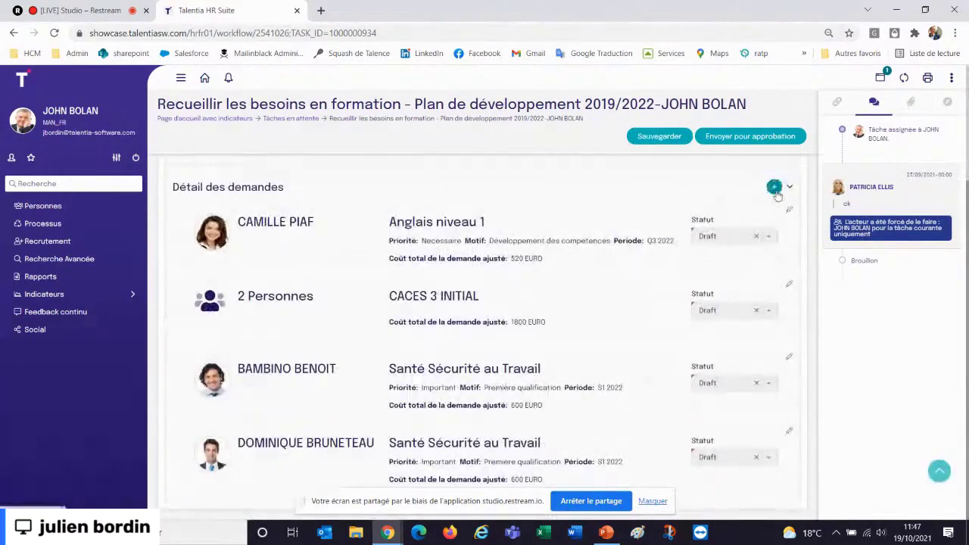
pyautogui.click(773, 186)
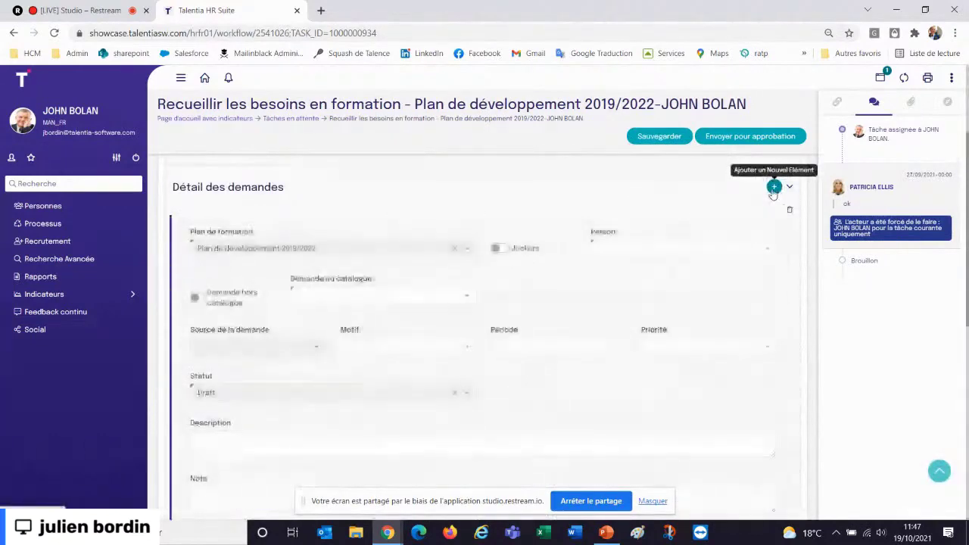
pyautogui.click(715, 249)
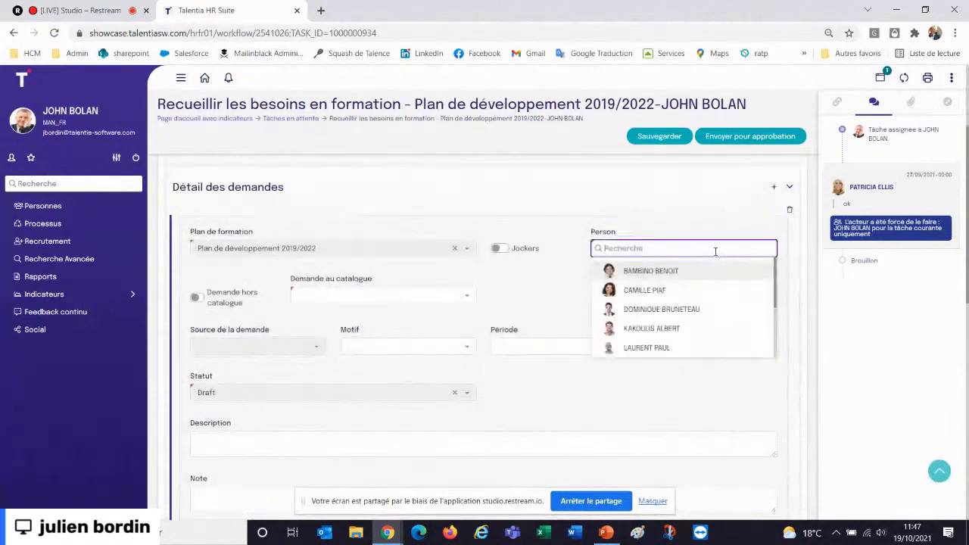
pyautogui.click(685, 287)
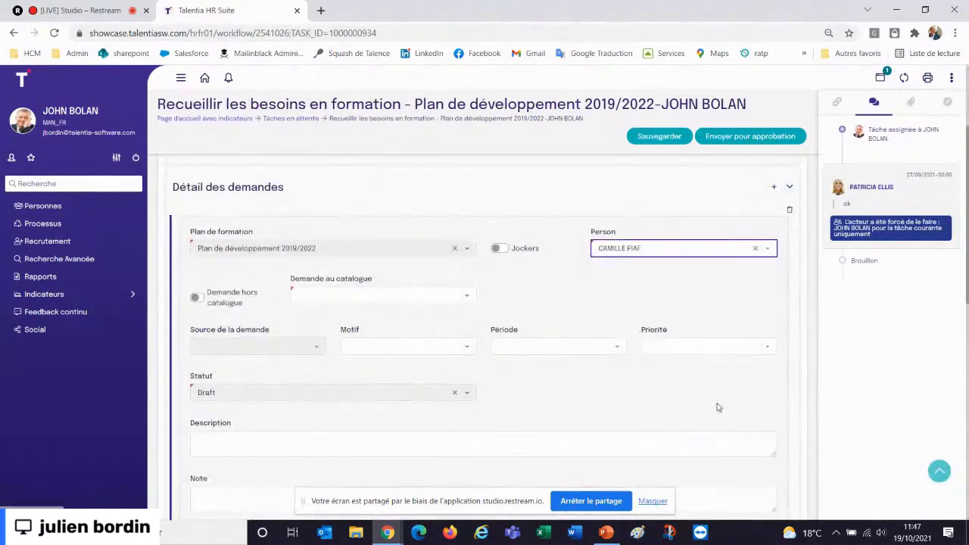
# Step: Choose Anglais niveau 2 as the catalogue course and browse the other courses in the catalogue
pyautogui.click(463, 295)
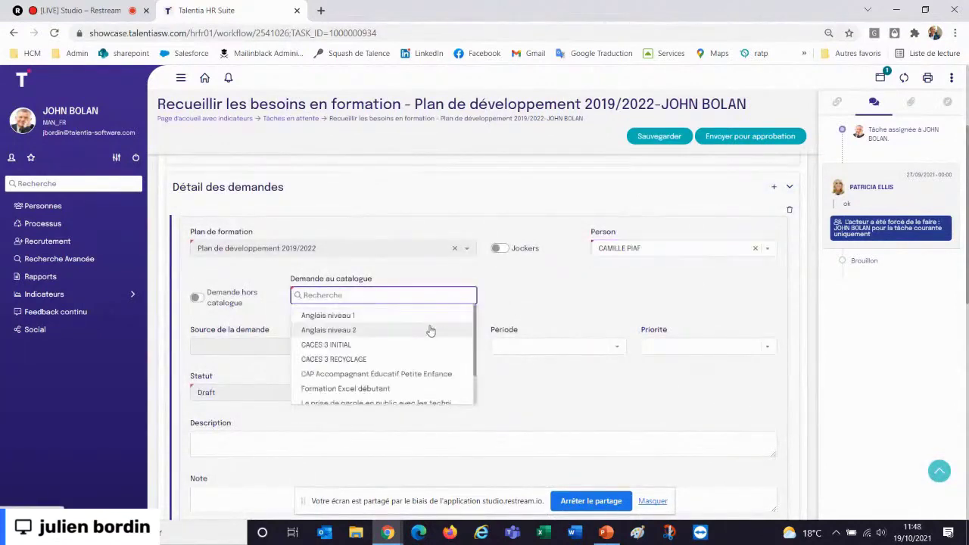
pyautogui.click(430, 330)
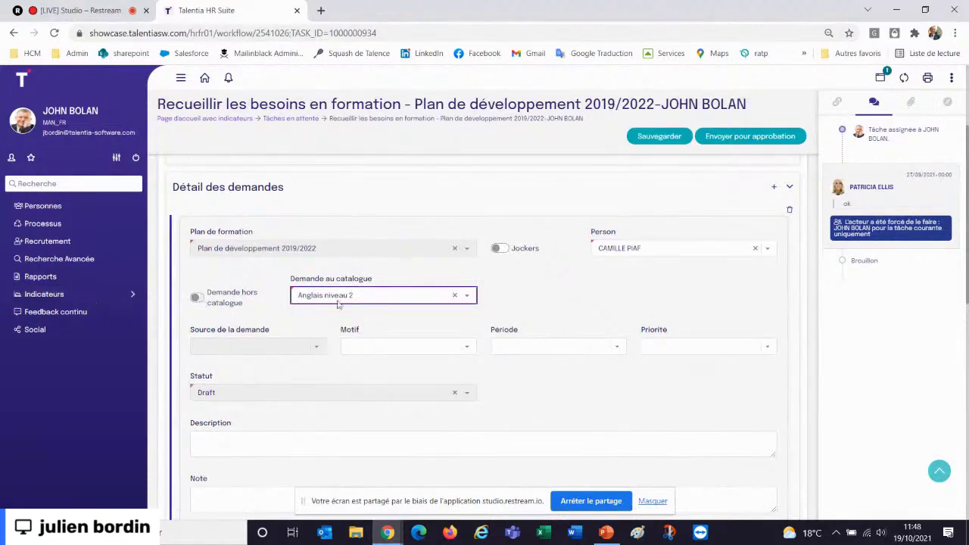
pyautogui.click(405, 295)
pyautogui.scroll(-1, 405, 326)
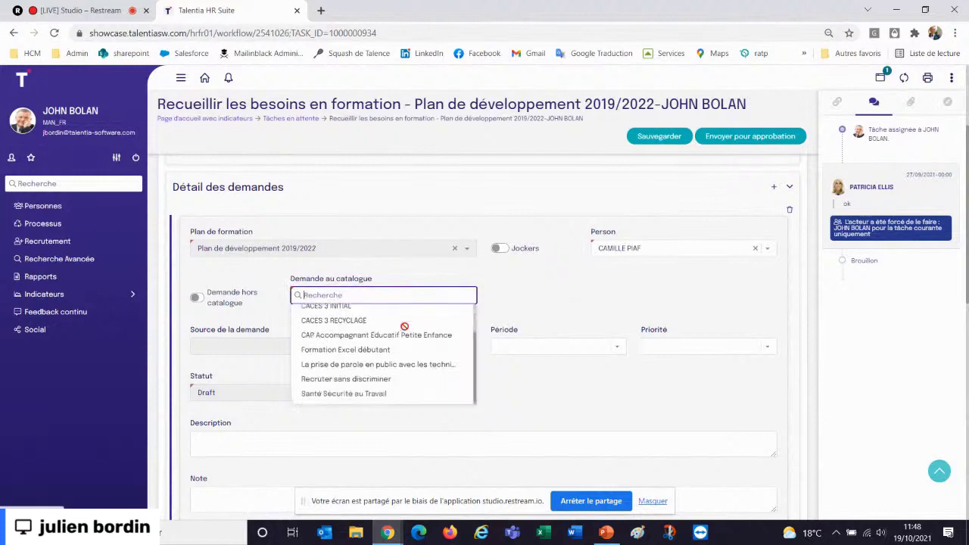
# Step: Make it a Demande hors catalogue for chinois, with motif Développement des compétences, period S1 2022 and priority Important
pyautogui.click(199, 298)
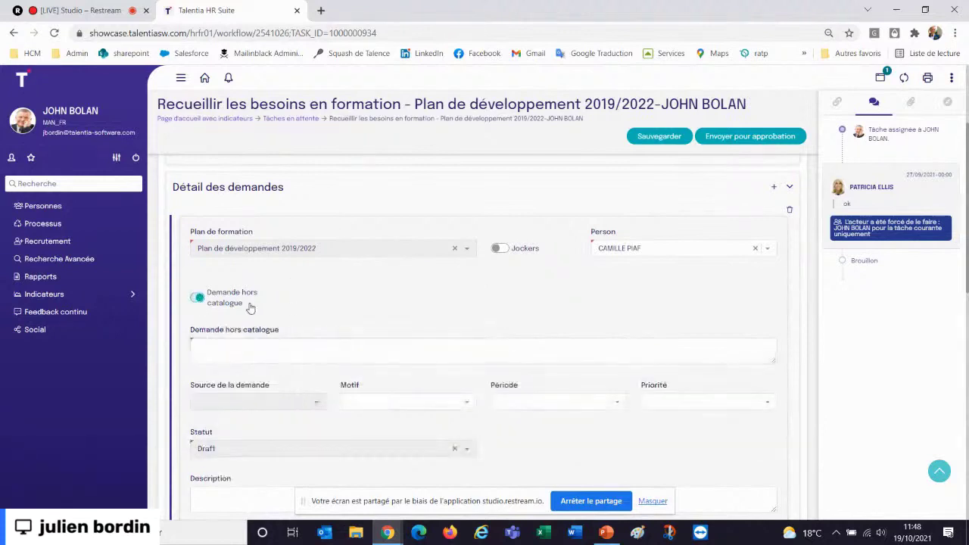
pyautogui.click(230, 342)
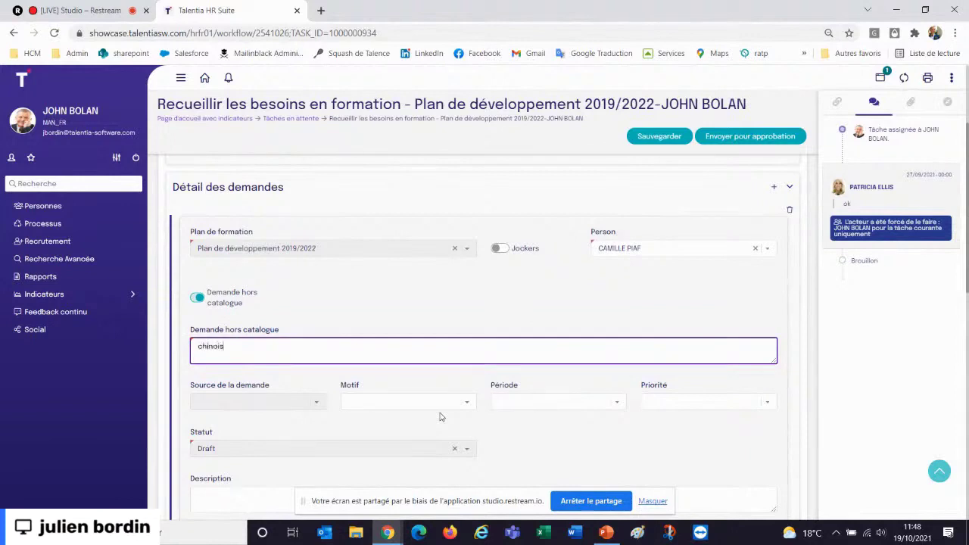
pyautogui.scroll(-2, 424, 333)
pyautogui.click(415, 275)
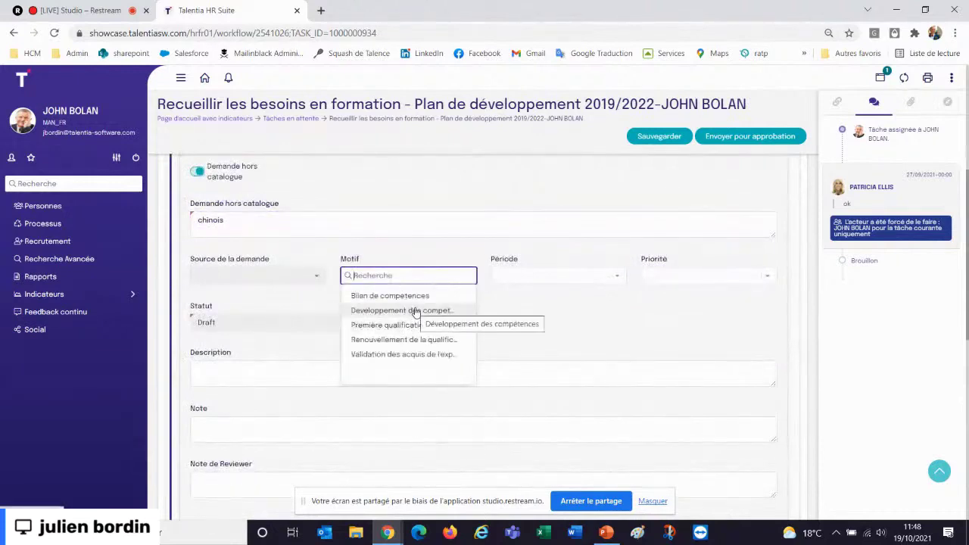
pyautogui.click(413, 309)
pyautogui.click(571, 275)
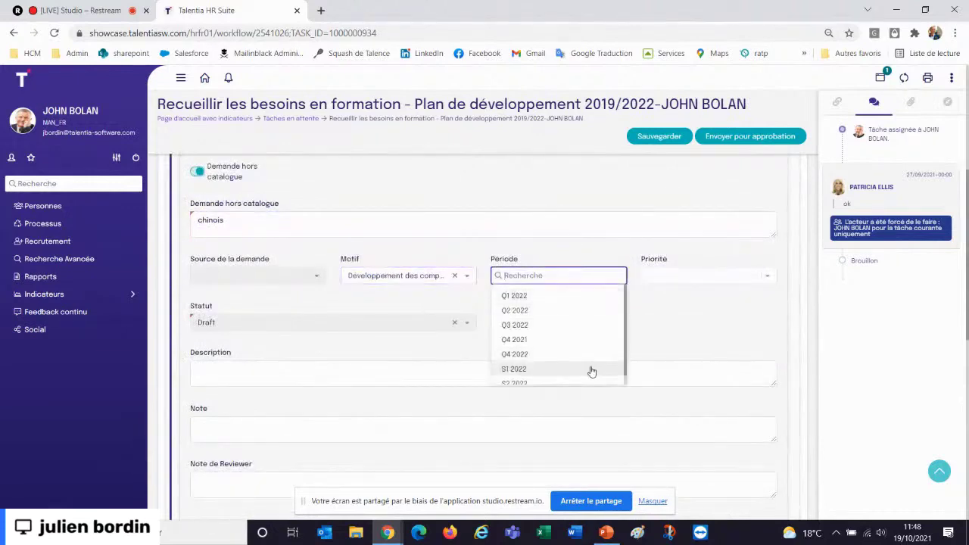
pyautogui.click(593, 367)
pyautogui.click(674, 275)
pyautogui.click(666, 309)
# Step: Save the training needs form and review its list of requests up to the summary header
pyautogui.scroll(-3, 666, 310)
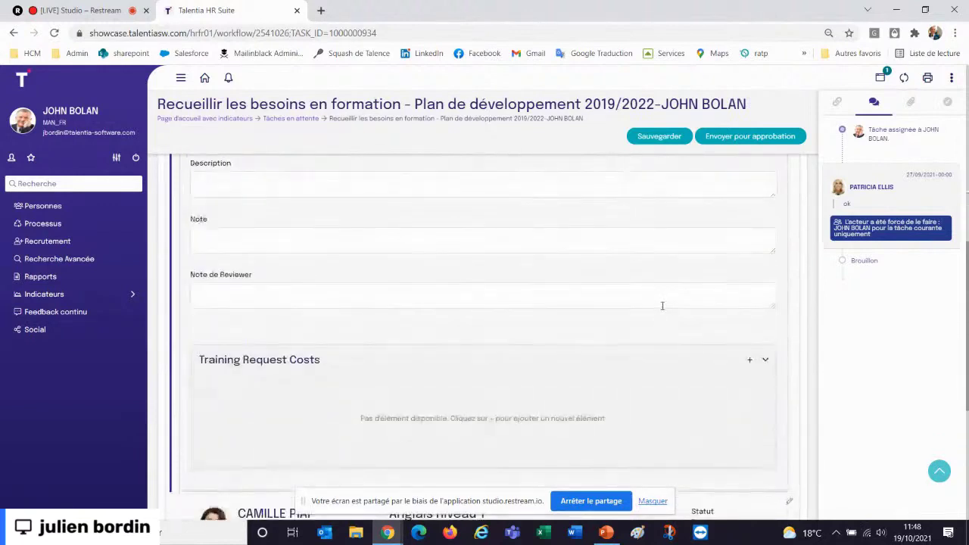
pyautogui.scroll(2, 661, 306)
pyautogui.click(659, 136)
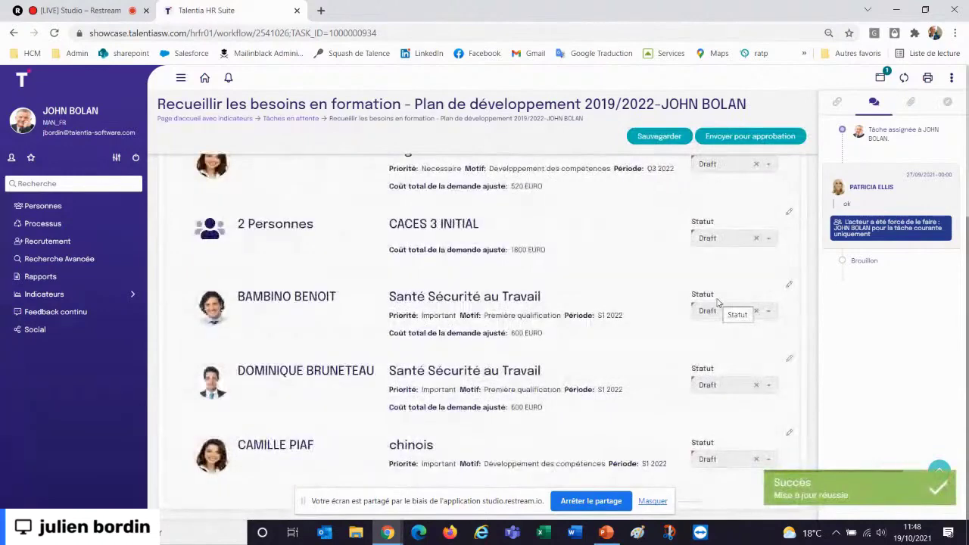
pyautogui.scroll(5, 560, 268)
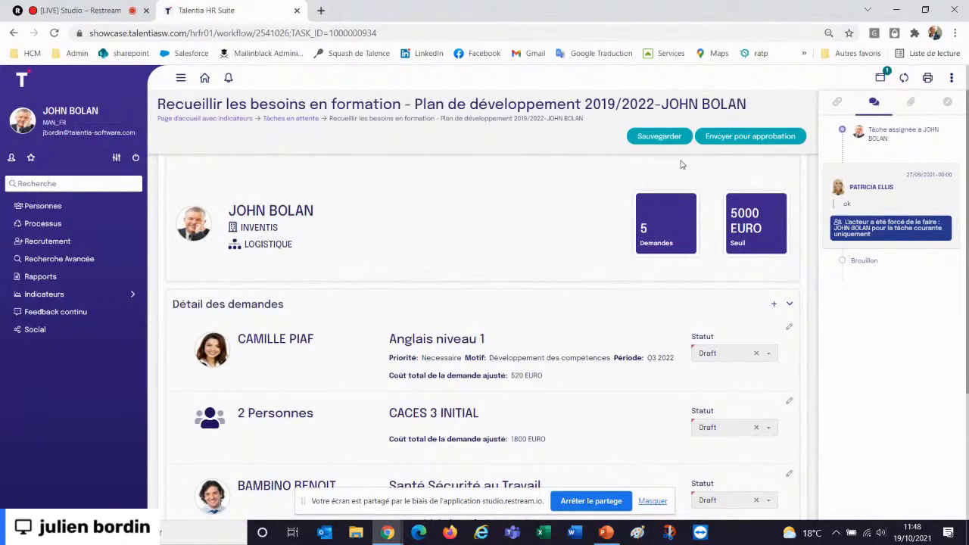
# Step: Log out of the manager account and sign in as HR_FR with the saved account password
pyautogui.click(135, 158)
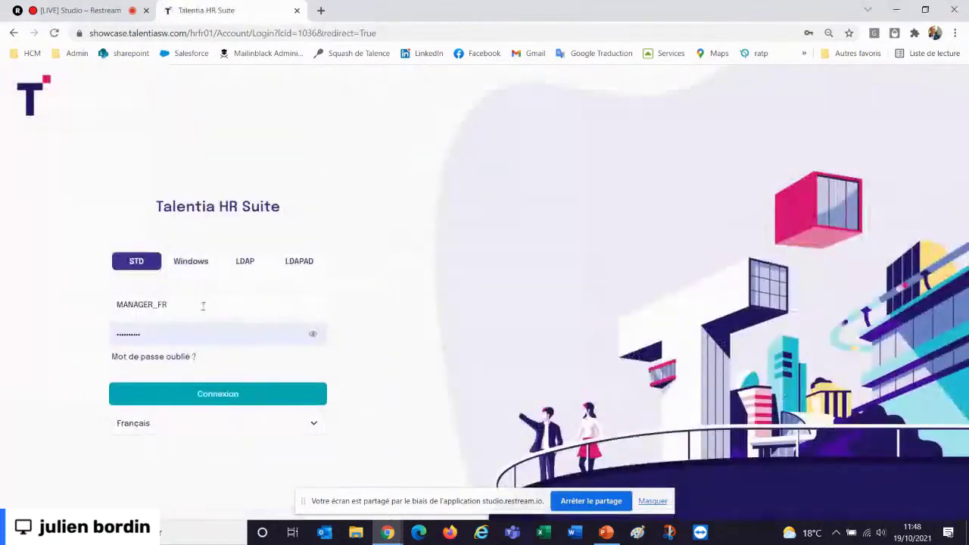
pyautogui.doubleClick(203, 305)
pyautogui.write('hr')
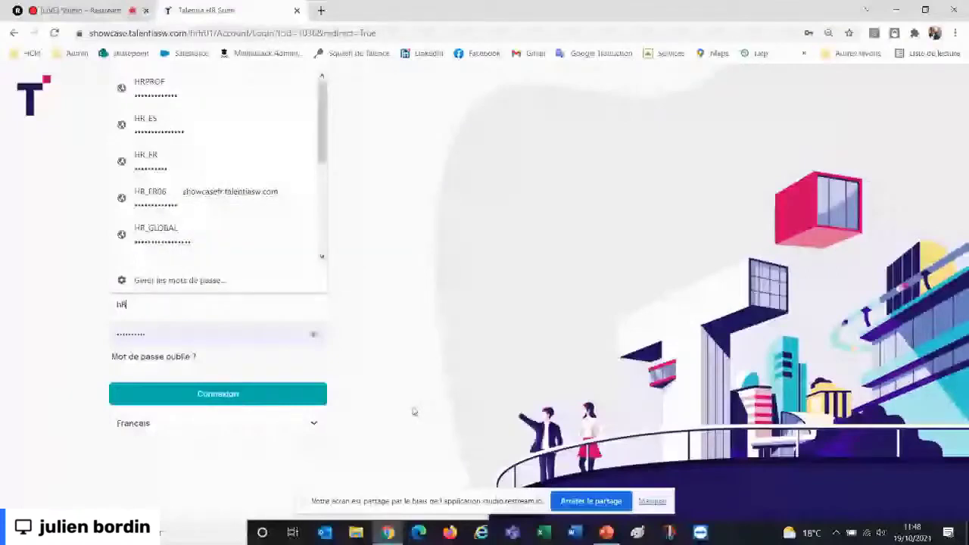
pyautogui.click(206, 166)
pyautogui.click(249, 399)
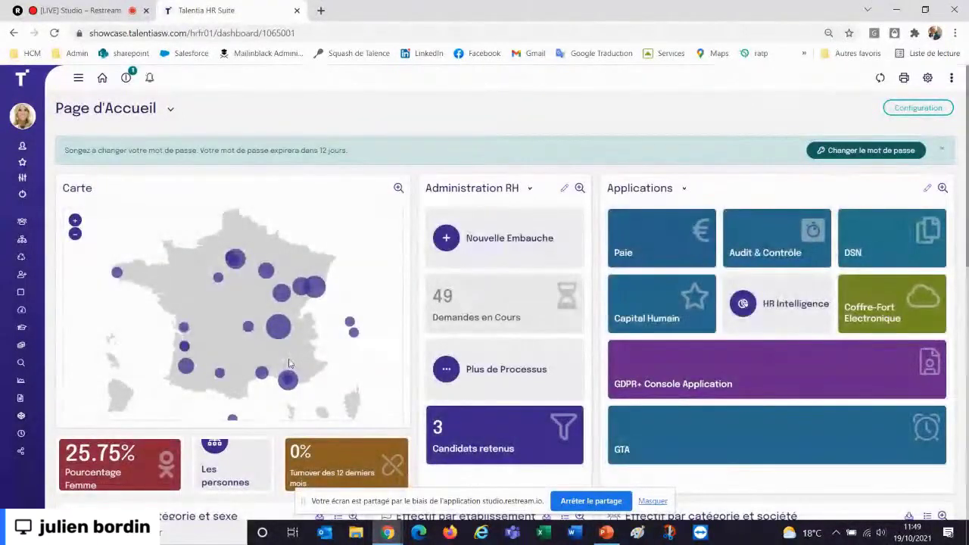
# Step: Open the Formation et Développement page and its Evaluations et entretiens dashboard
pyautogui.click(21, 328)
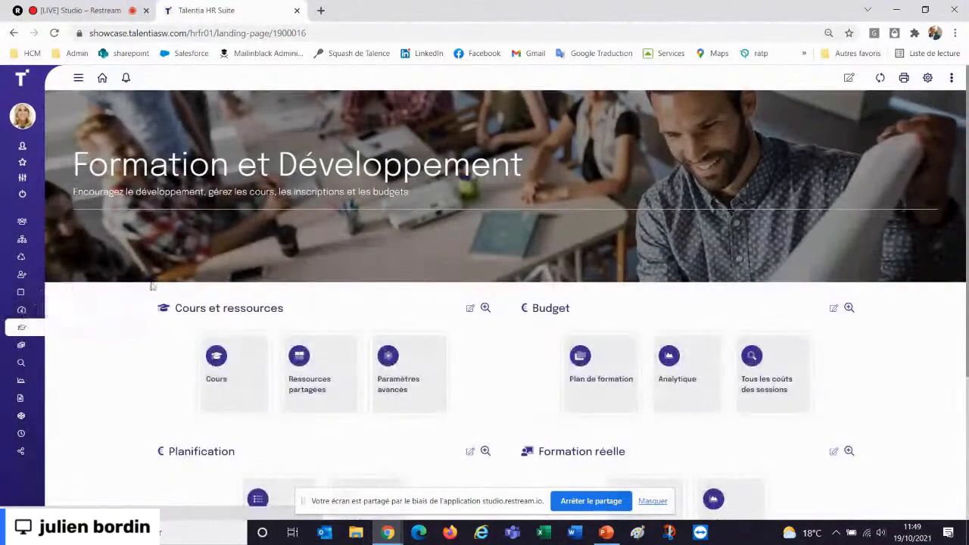
pyautogui.scroll(-2, 238, 402)
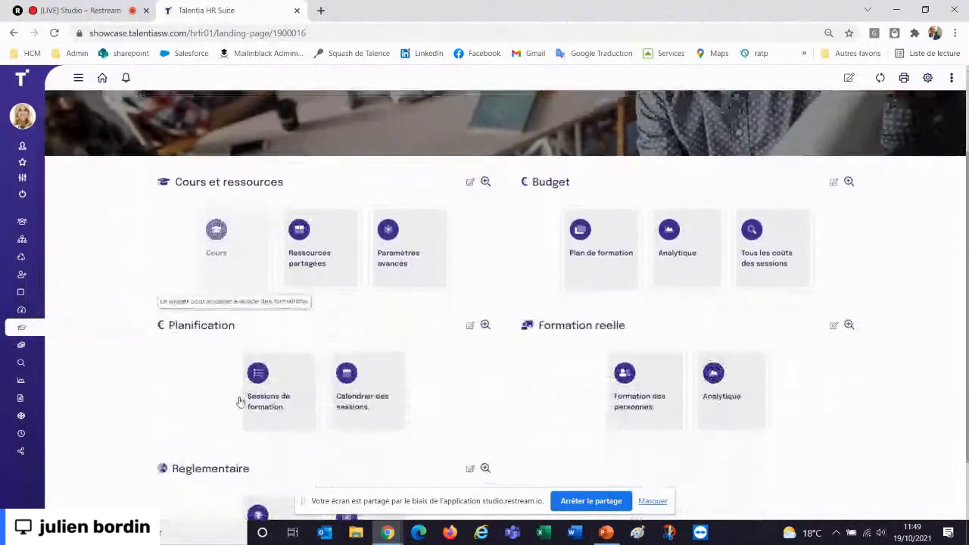
pyautogui.scroll(-1, 246, 394)
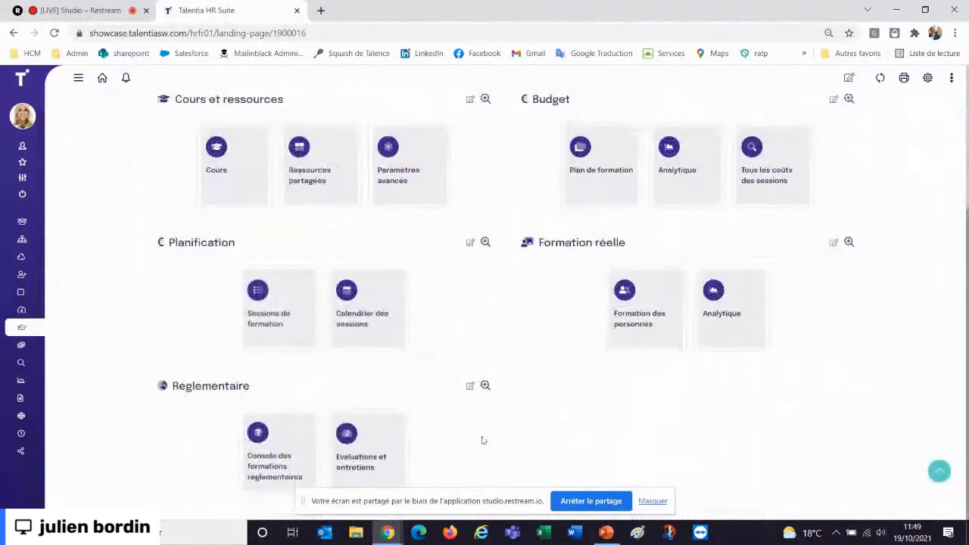
pyautogui.click(384, 458)
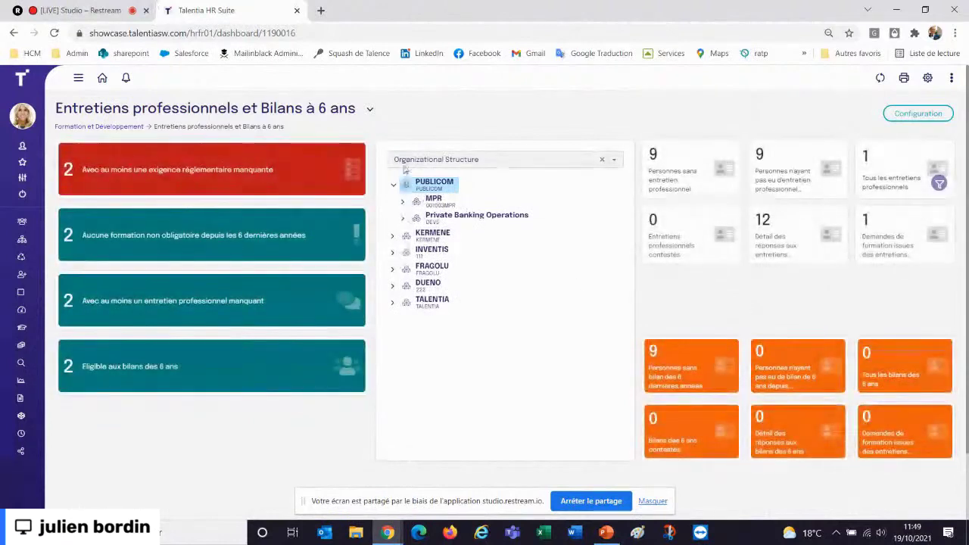
# Step: Filter the dashboard on the INVENTIS organization and list its people without non-mandatory training in the last 6 years
pyautogui.click(397, 188)
pyautogui.click(417, 218)
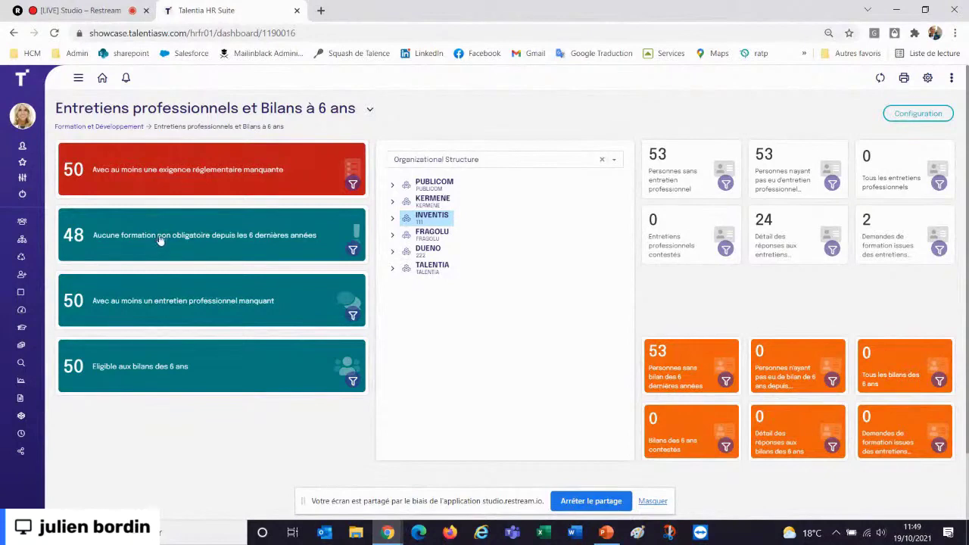
pyautogui.click(99, 255)
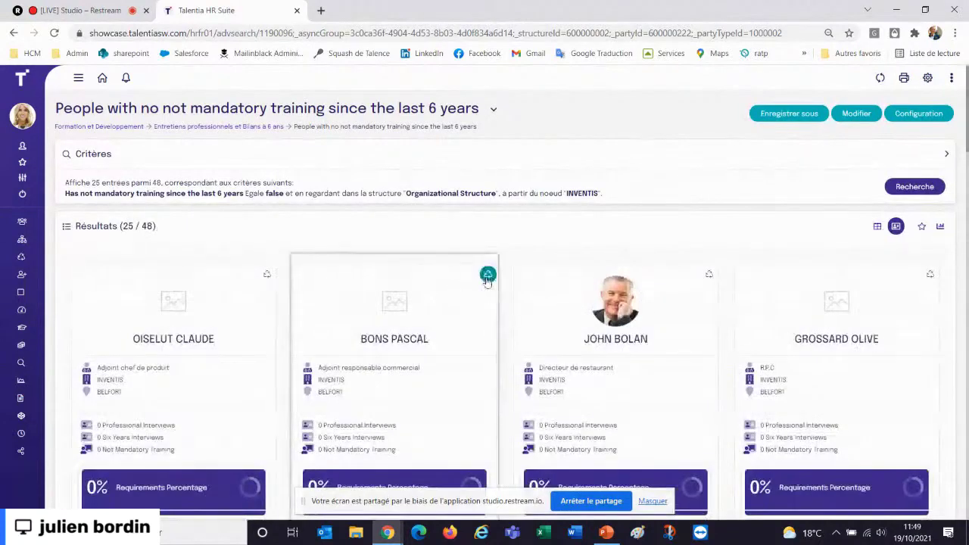
# Step: Launch the Entretien Professionel (RH) process for the second listed employee with 19 October 2021 as the validity start date
pyautogui.click(489, 275)
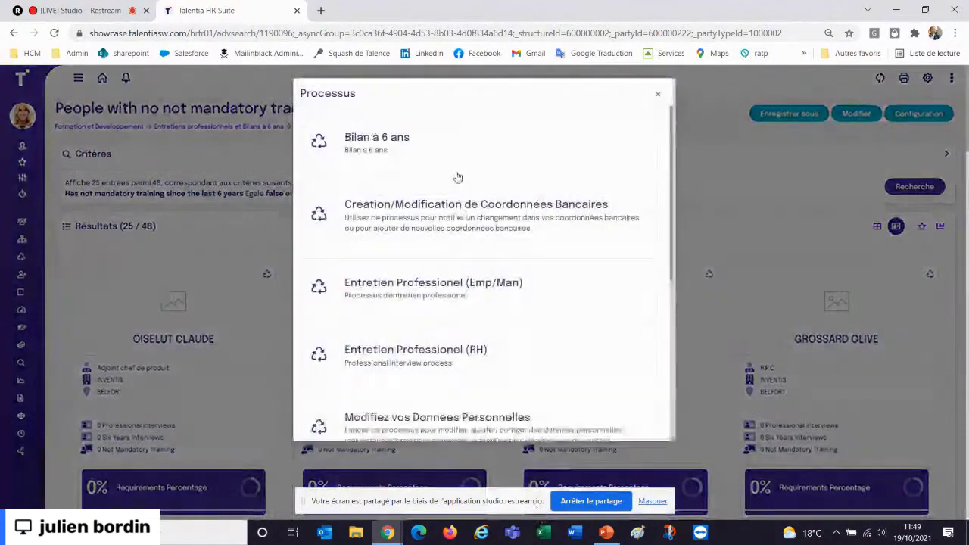
pyautogui.click(499, 350)
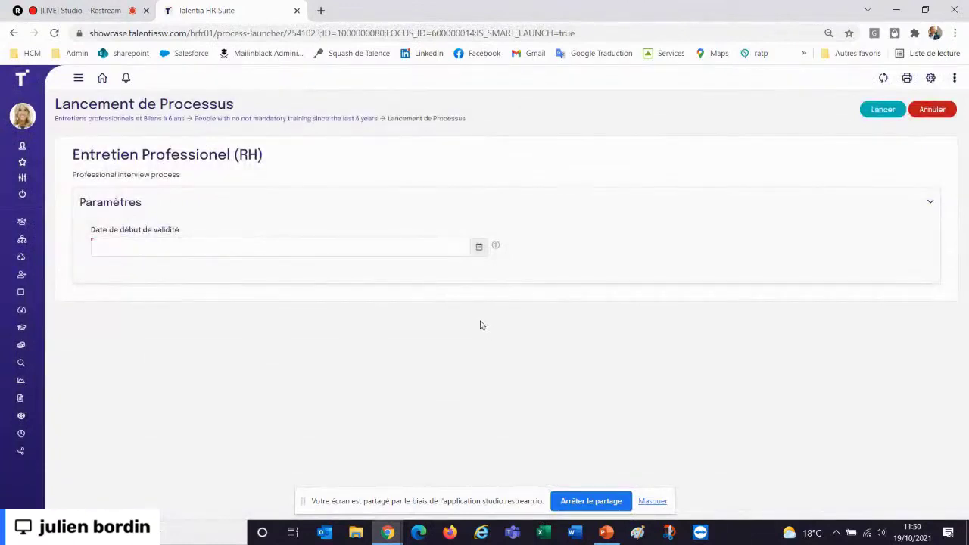
pyautogui.click(469, 243)
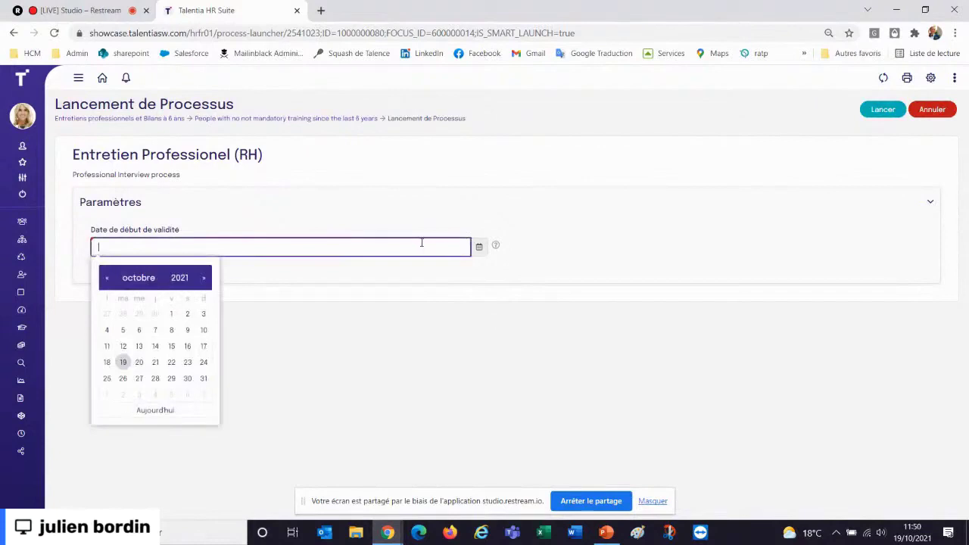
pyautogui.click(127, 362)
pyautogui.click(889, 111)
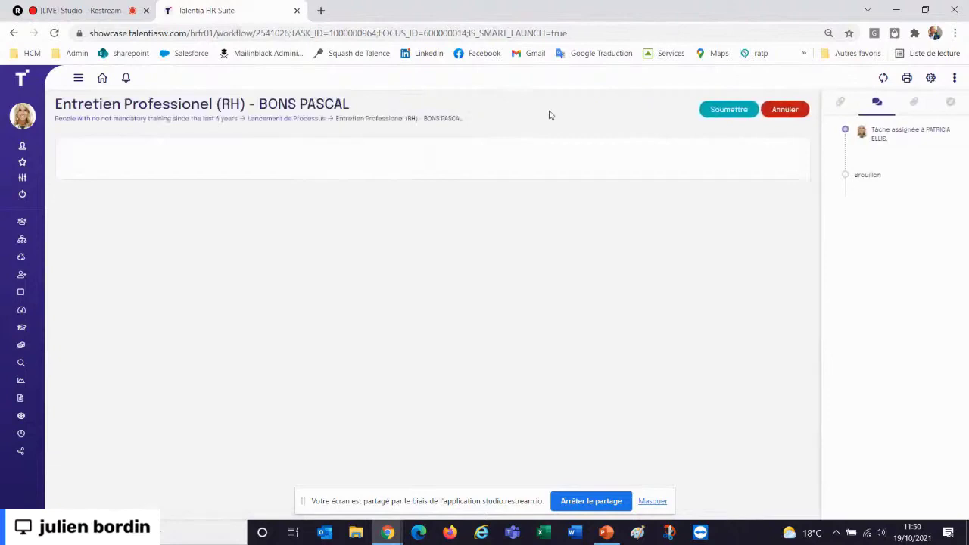
# Step: Leave the interview form for the home page and reopen the Formation et Développement page
pyautogui.click(103, 78)
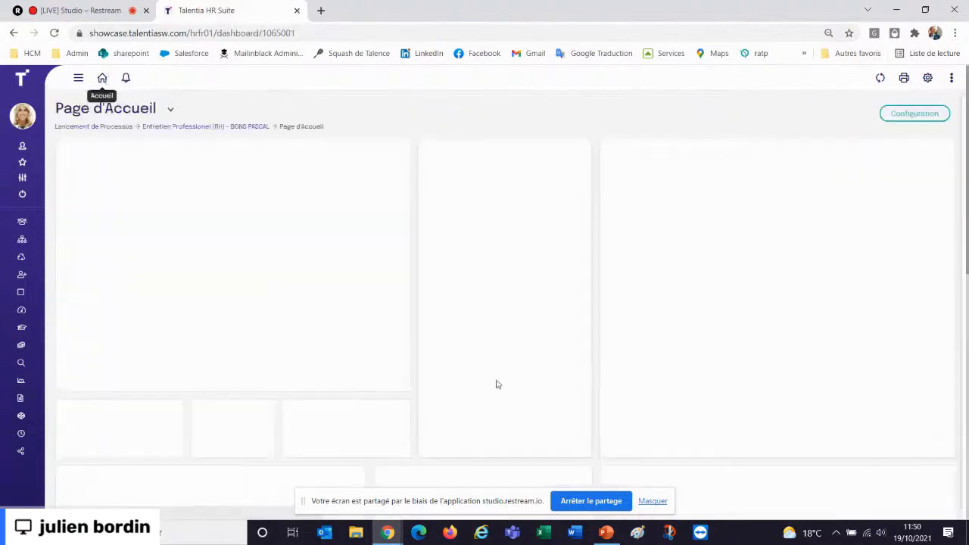
pyautogui.click(21, 327)
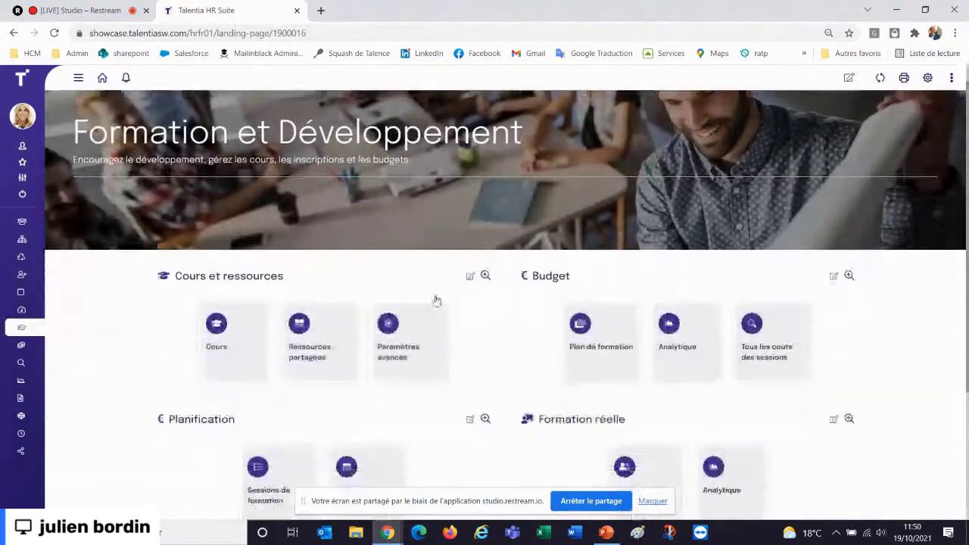
# Step: Open the Console des formations réglementaires and show its calendar for September 2021
pyautogui.scroll(-2, 441, 297)
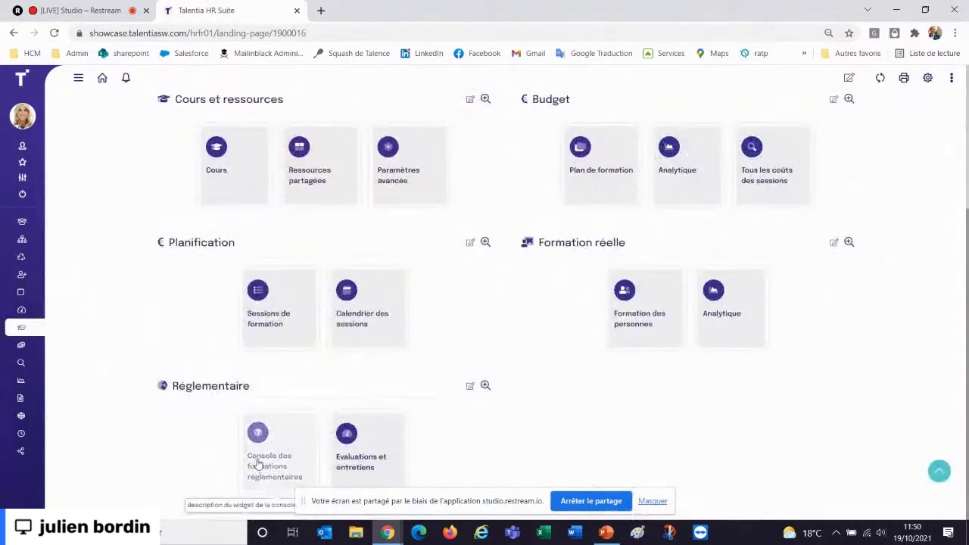
pyautogui.click(258, 464)
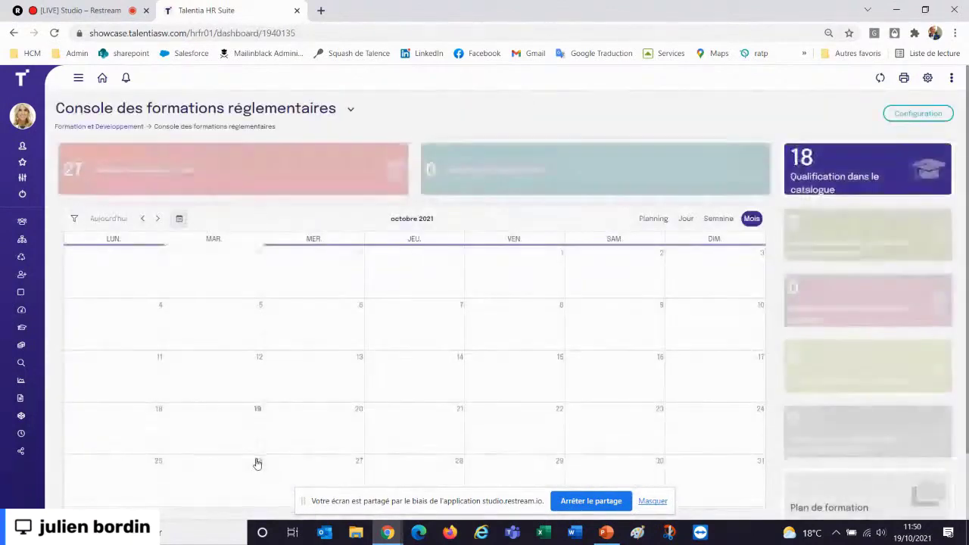
pyautogui.click(143, 219)
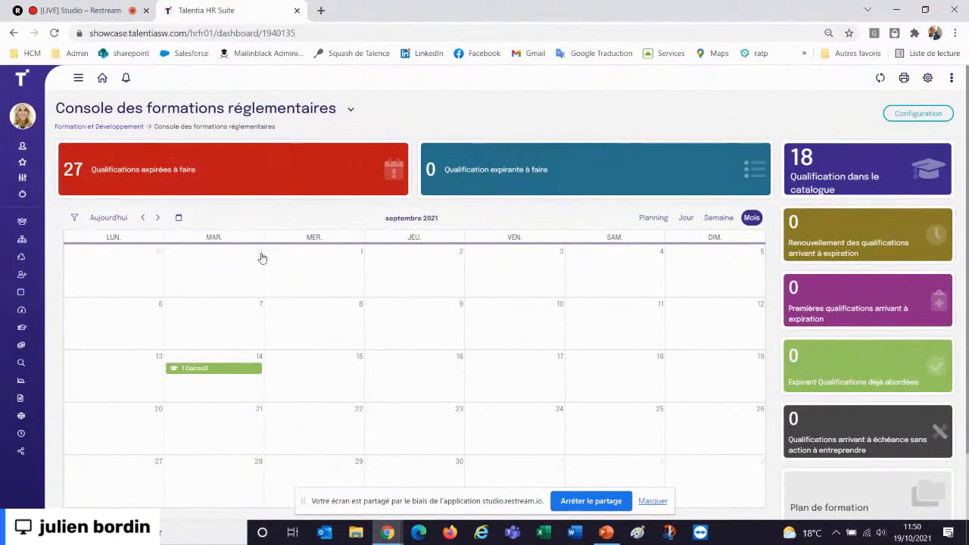
# Step: Open the Plan de développement 2019/2022 from the training plans and review its request indicators and regulatory training extraction
pyautogui.click(889, 503)
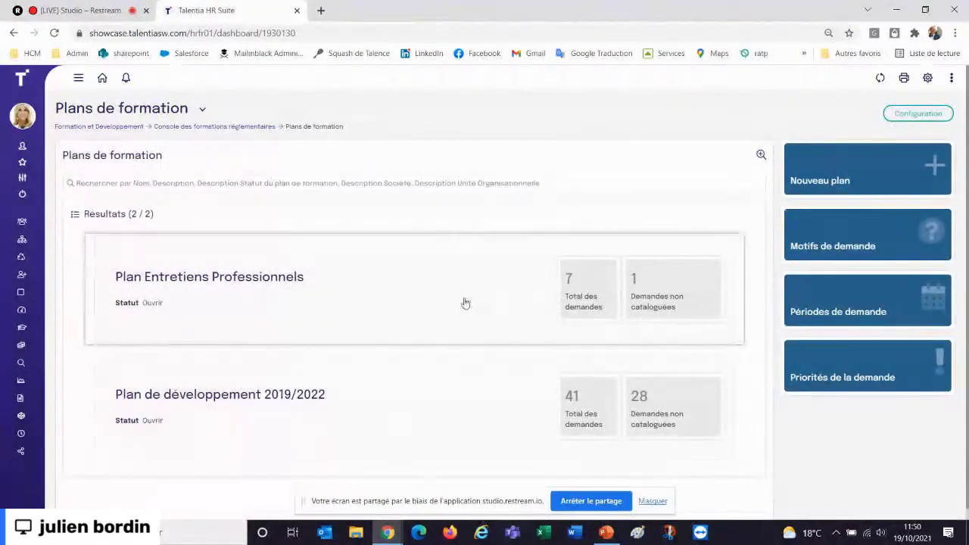
pyautogui.click(314, 418)
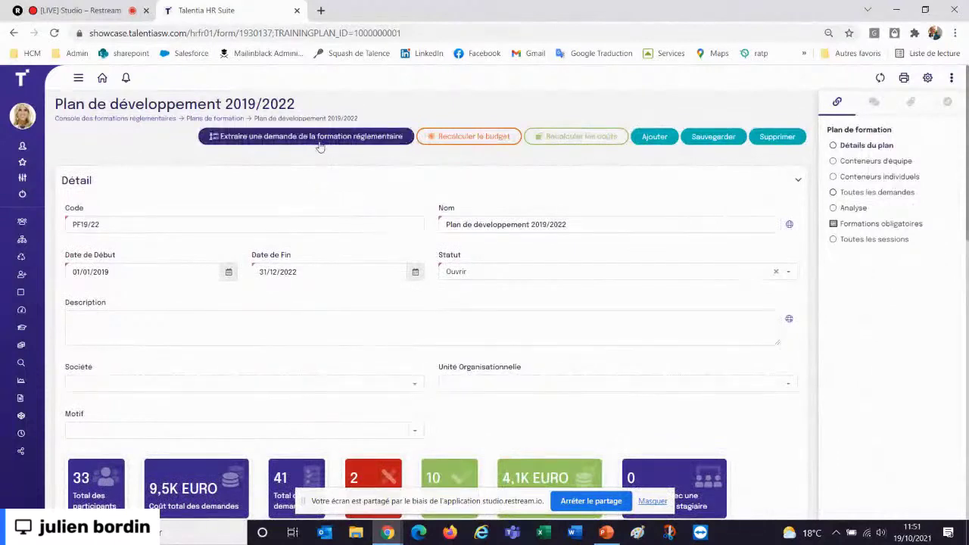
pyautogui.scroll(-1, 357, 280)
pyautogui.scroll(-2, 357, 281)
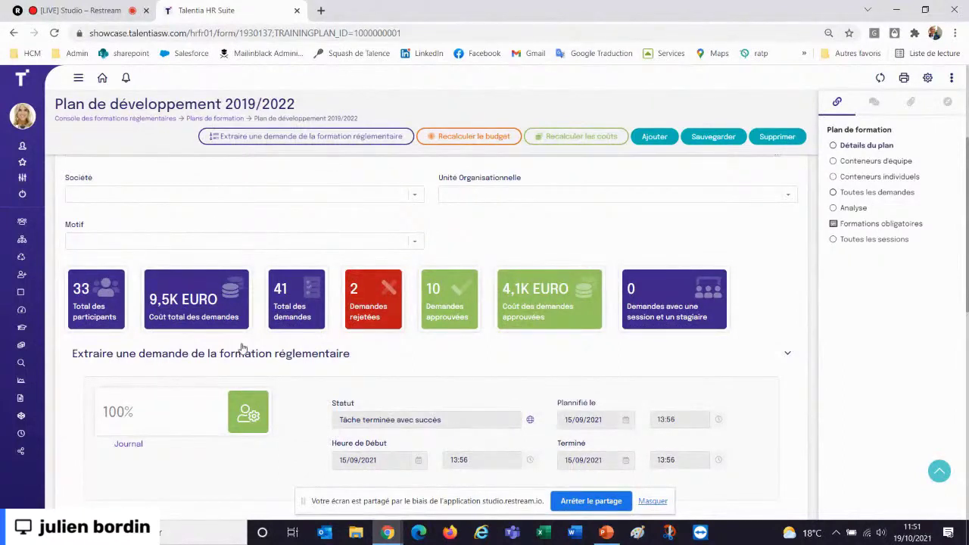
# Step: Open the training plan's Analyse dashboard and filter it on the FRAGOLU organization
pyautogui.click(853, 208)
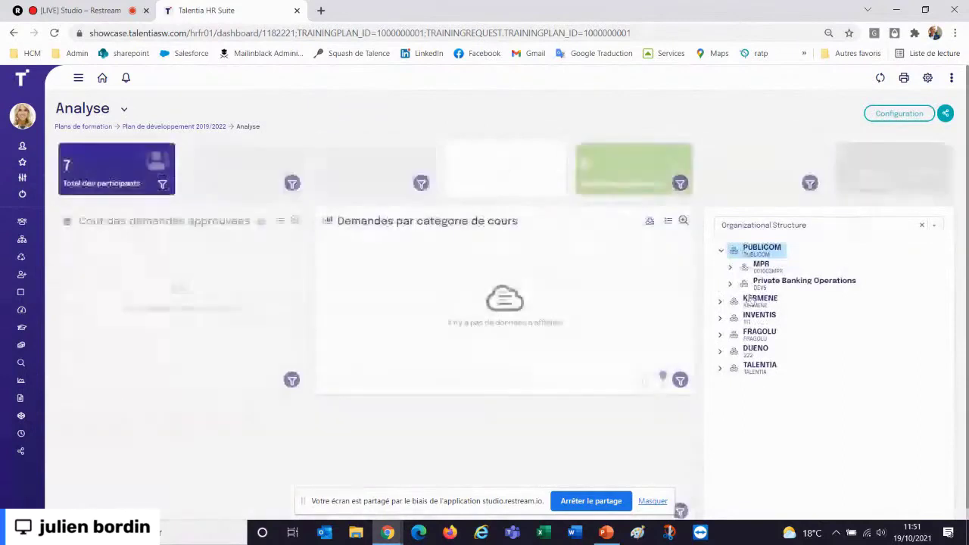
pyautogui.click(759, 333)
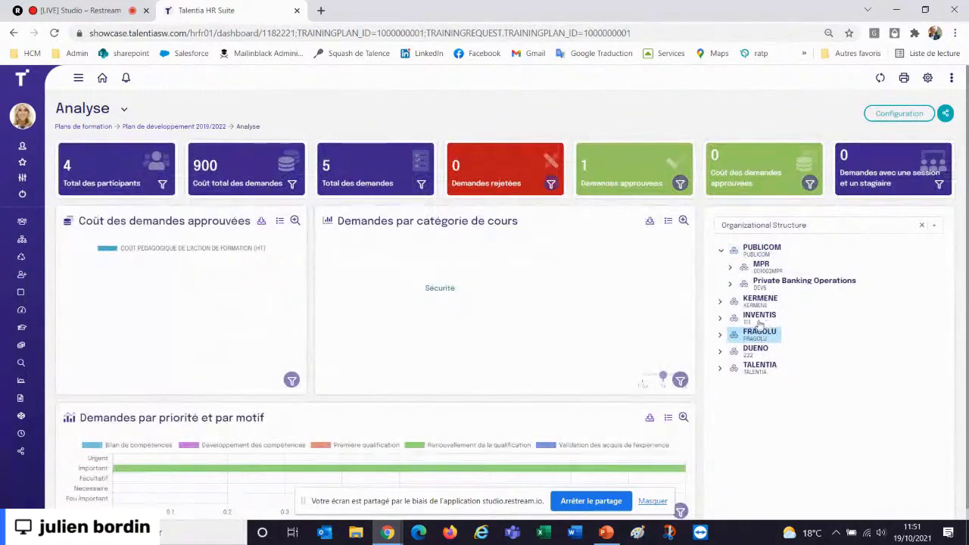
# Step: Return to the home page and show the details of the Clamart marker on the map of France
pyautogui.click(103, 79)
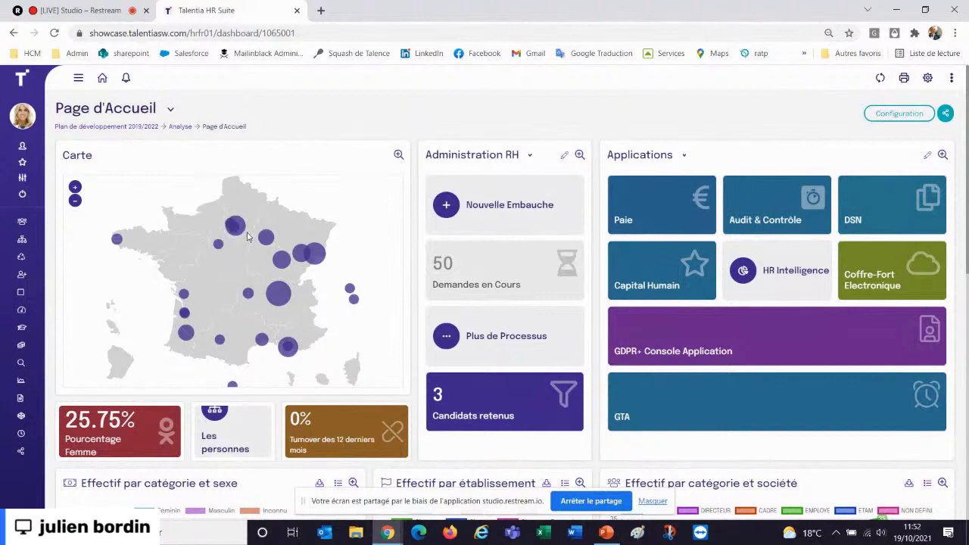
pyautogui.moveTo(235, 237)
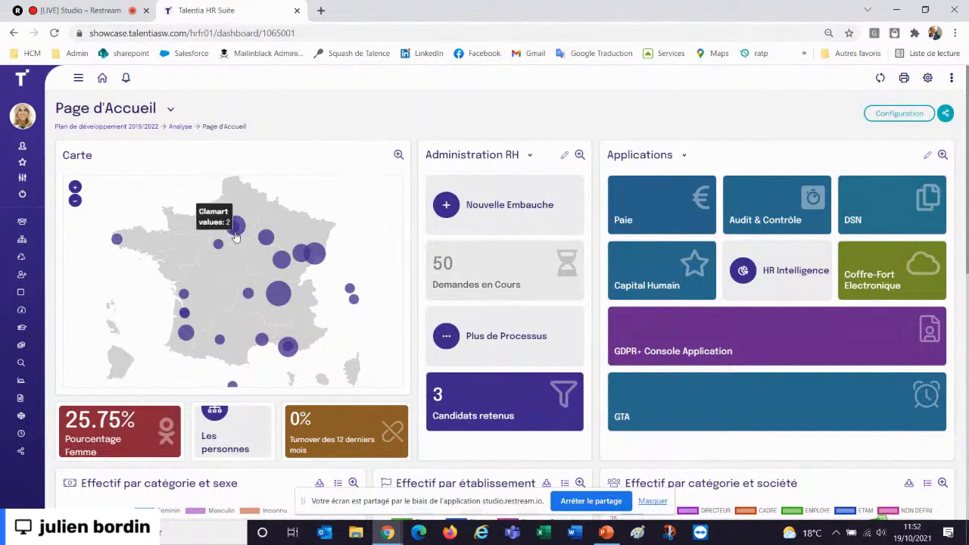